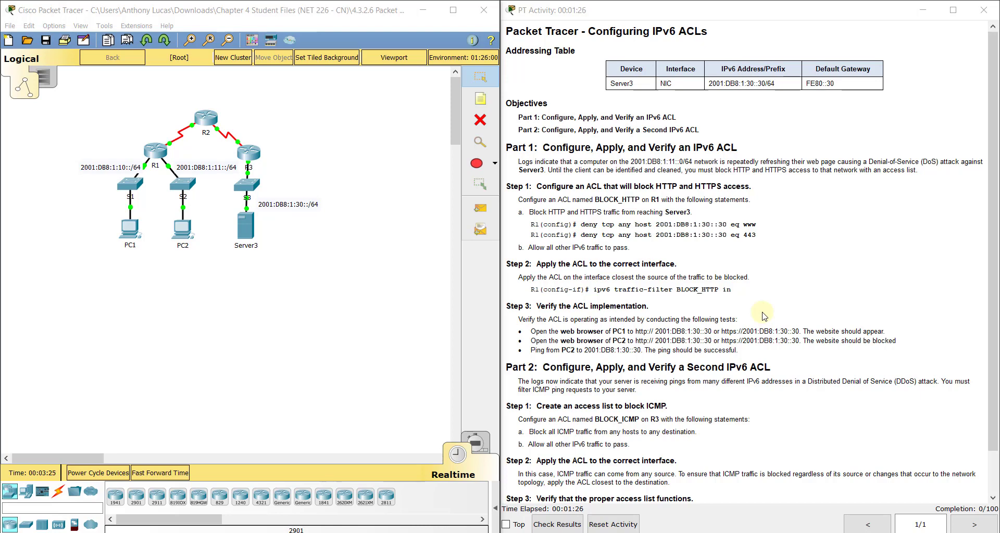
Open router R1's command line and enter global configuration mode
{"action": "left_click", "coordinate": [156, 152]}
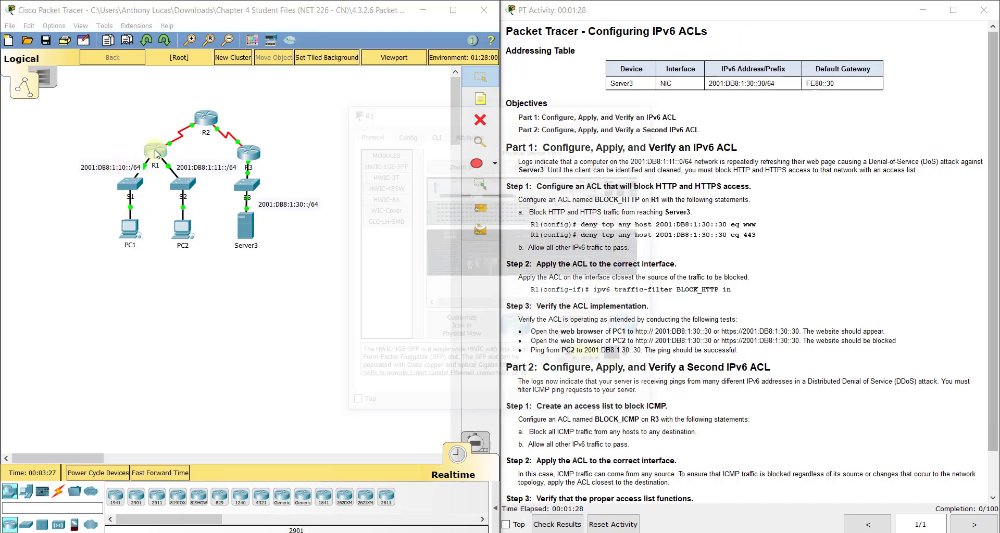
{"action": "left_click", "coordinate": [437, 133]}
{"action": "left_click_drag", "start_coordinate": [338, 124], "coordinate": [94, 105]}
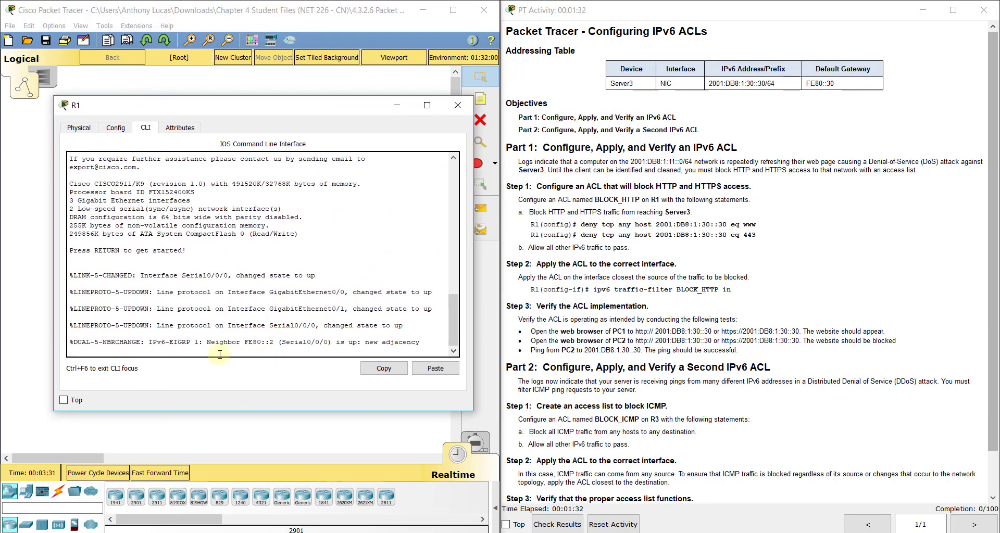
{"action": "key", "text": "Return"}
{"action": "type", "text": "en"}
{"action": "key", "text": "Return"}
{"action": "type", "text": "c"}
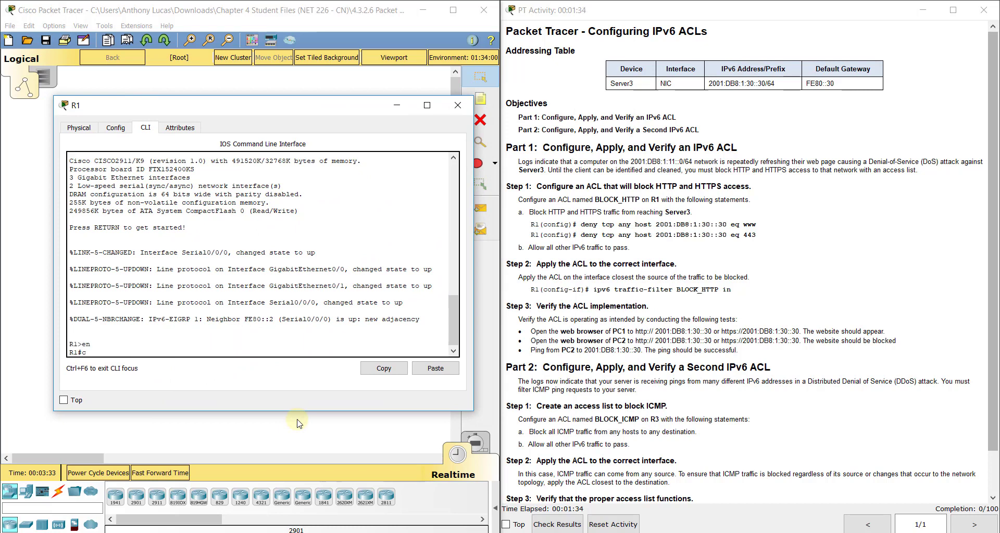
{"action": "type", "text": "onfig t"}
{"action": "key", "text": "Return"}
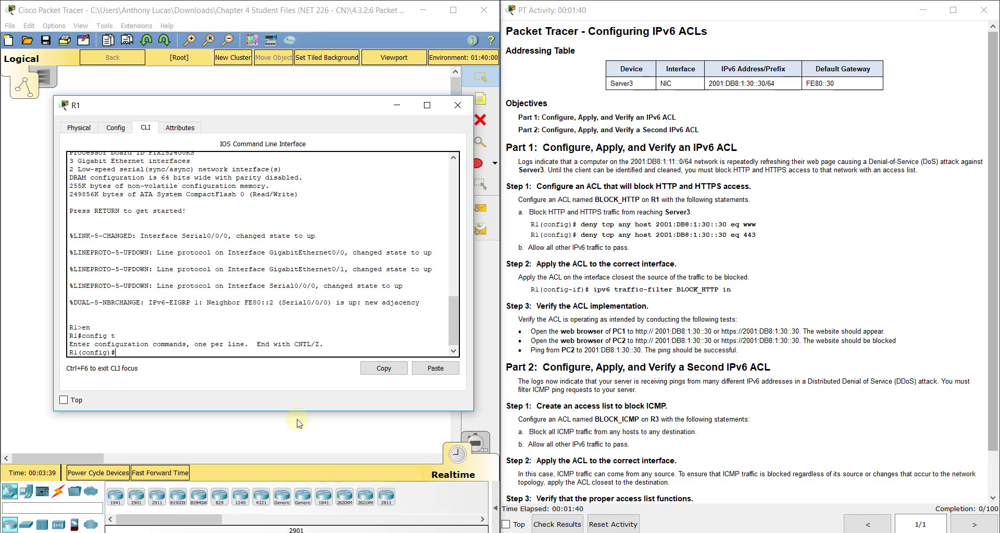
Create an IPv6 access list named BLOCK_HTTP on R1, consulting the command help for the syntax
{"action": "type", "text": "ipv"}
{"action": "key", "text": "BackSpace"}
{"action": "key", "text": "BackSpace"}
{"action": "key", "text": "BackSpace"}
{"action": "type", "text": "ipv6"}
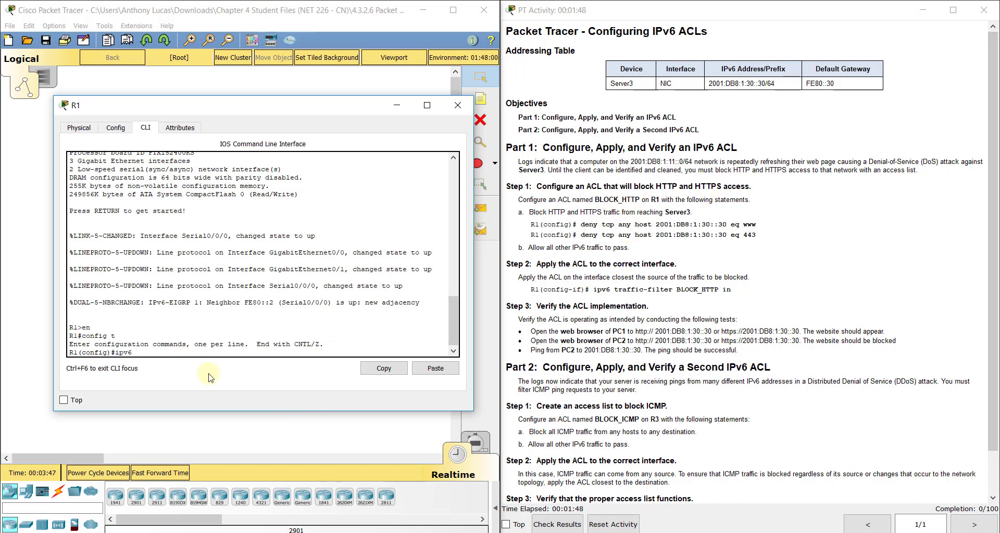
{"action": "type", "text": " ?"}
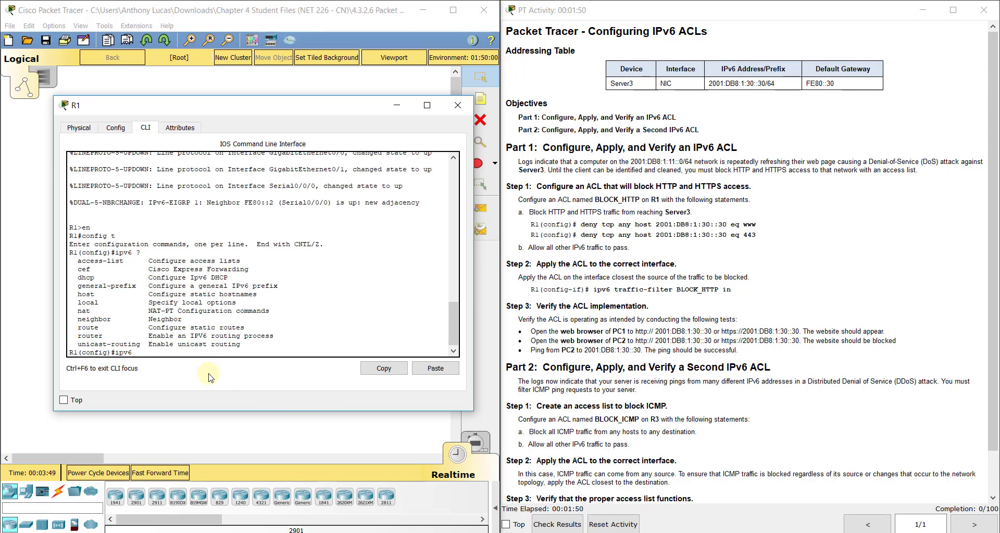
{"action": "type", "text": "access-list "}
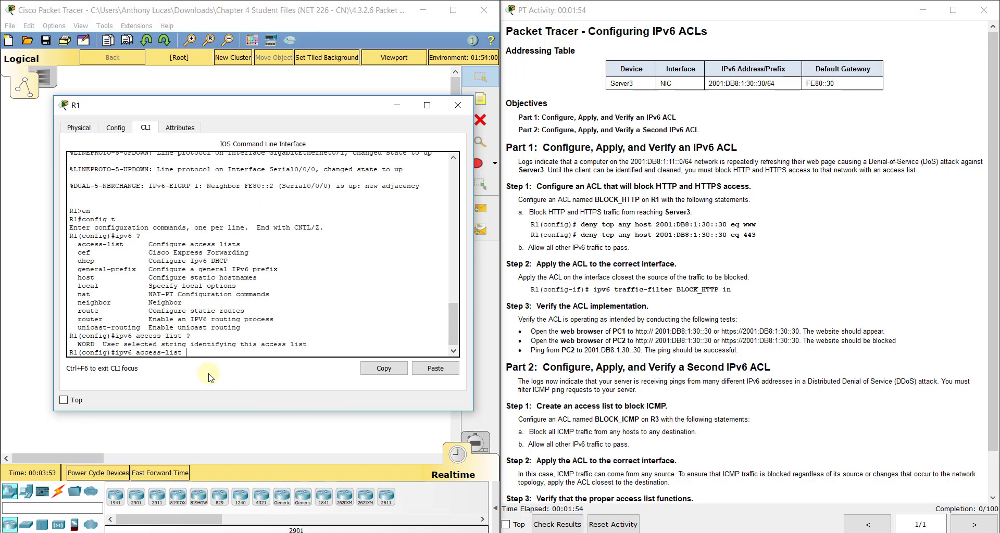
{"action": "type", "text": "?BLOCK_HTTP"}
{"action": "key", "text": "Return"}
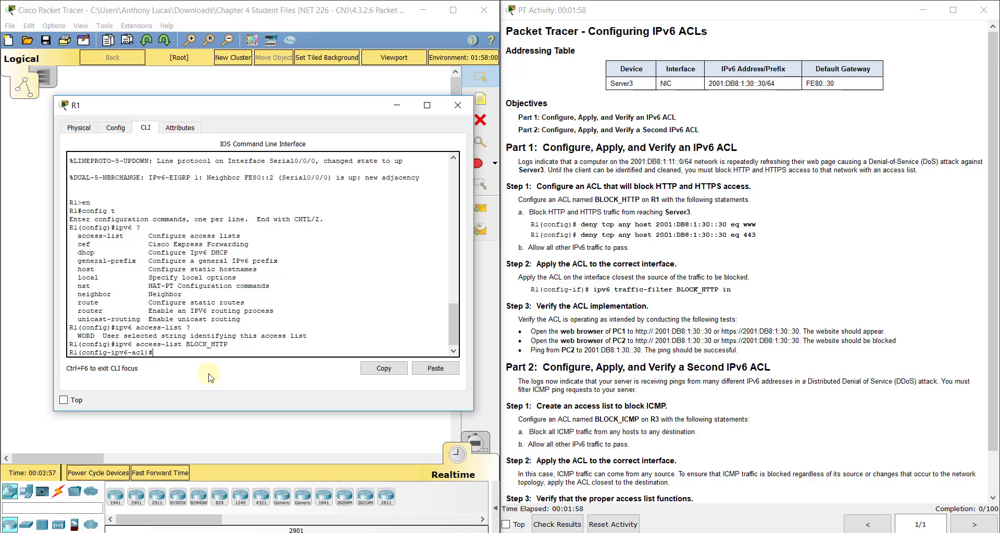
{"action": "type", "text": "deny tcp any"}
{"action": "type", "text": "host 2001:DB"}
{"action": "type", "text": "8:1:30::30"}
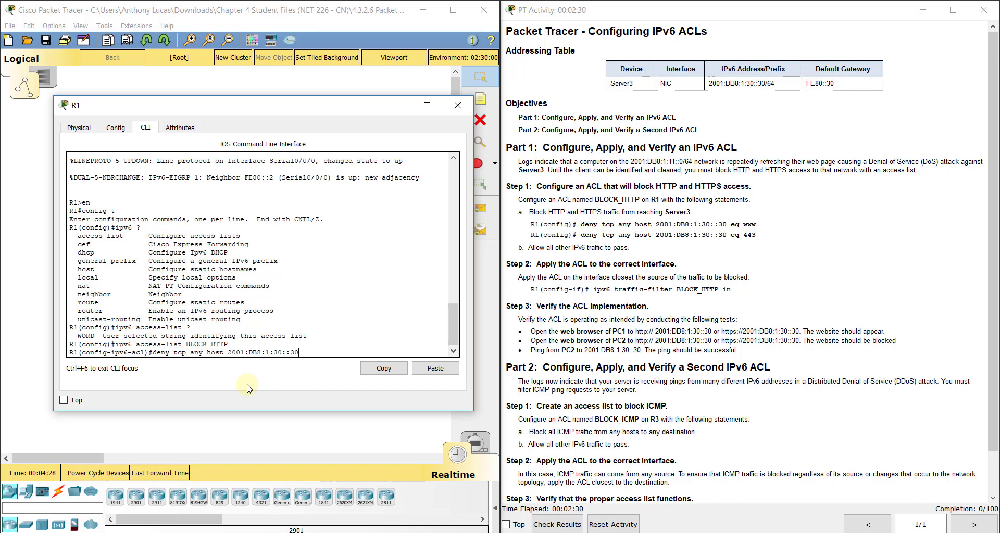
{"action": "type", "text": " eq www"}
{"action": "key", "text": "Return"}
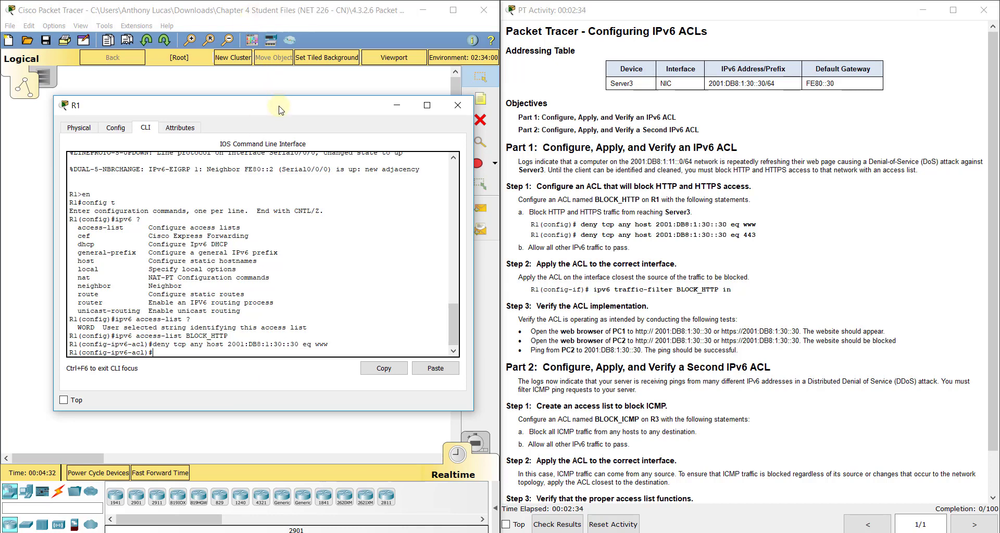
Add a second BLOCK_HTTP rule denying TCP from any source to host 2001:DB8:1:30::30 eq 443
{"action": "left_click_drag", "start_coordinate": [280, 107], "coordinate": [695, 117]}
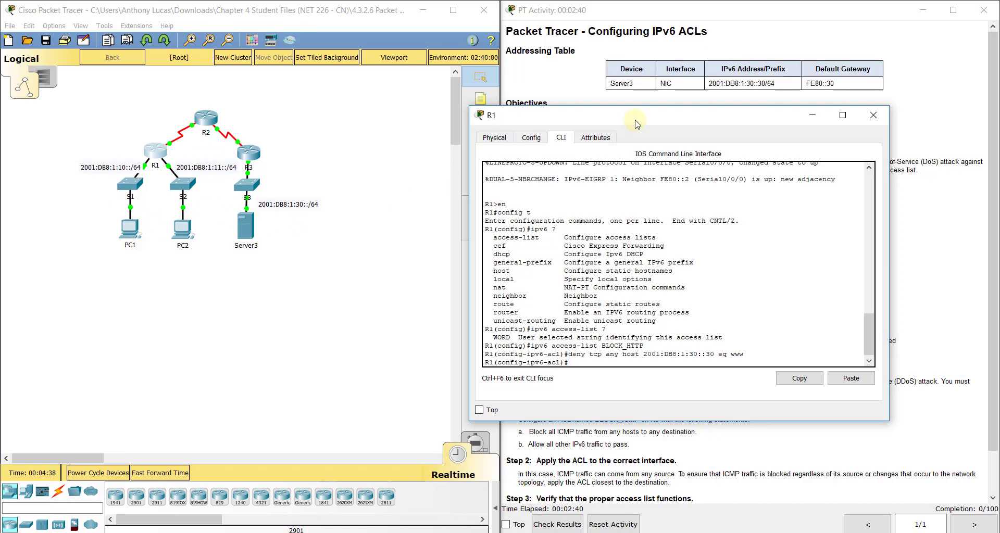
{"action": "left_click_drag", "start_coordinate": [636, 122], "coordinate": [230, 96]}
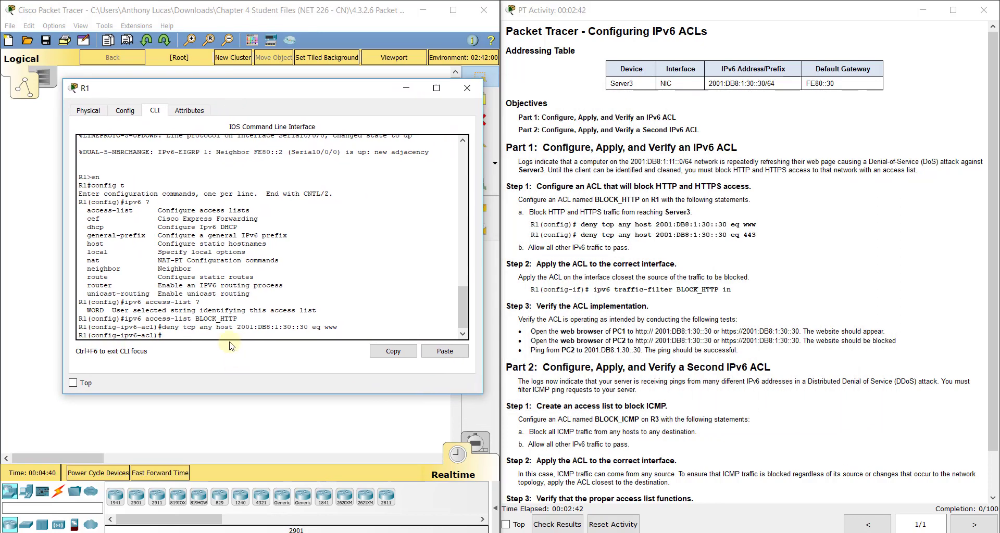
{"action": "type", "text": "deny tcp any host"}
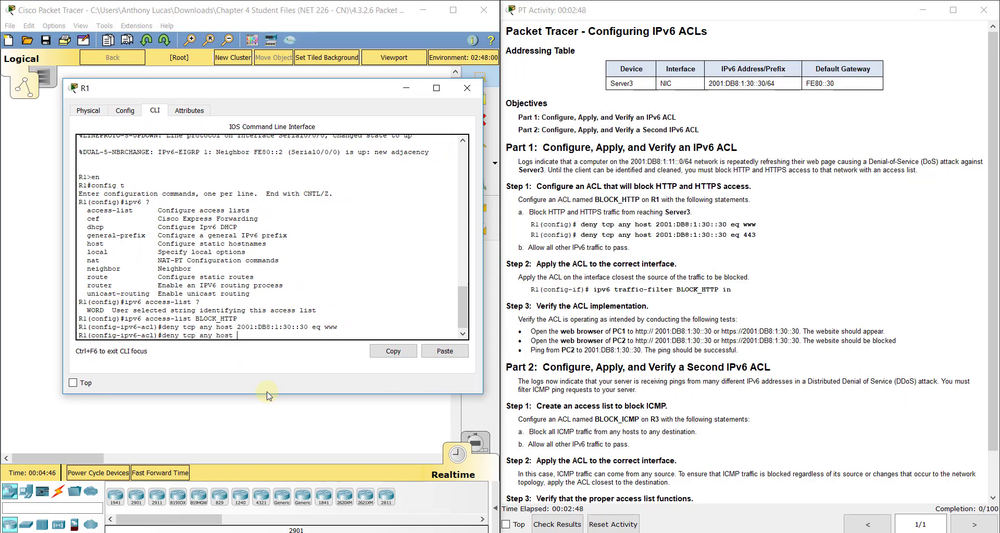
{"action": "type", "text": " 2001:DB8:1:30::30 eq 443"}
{"action": "key", "text": "Return"}
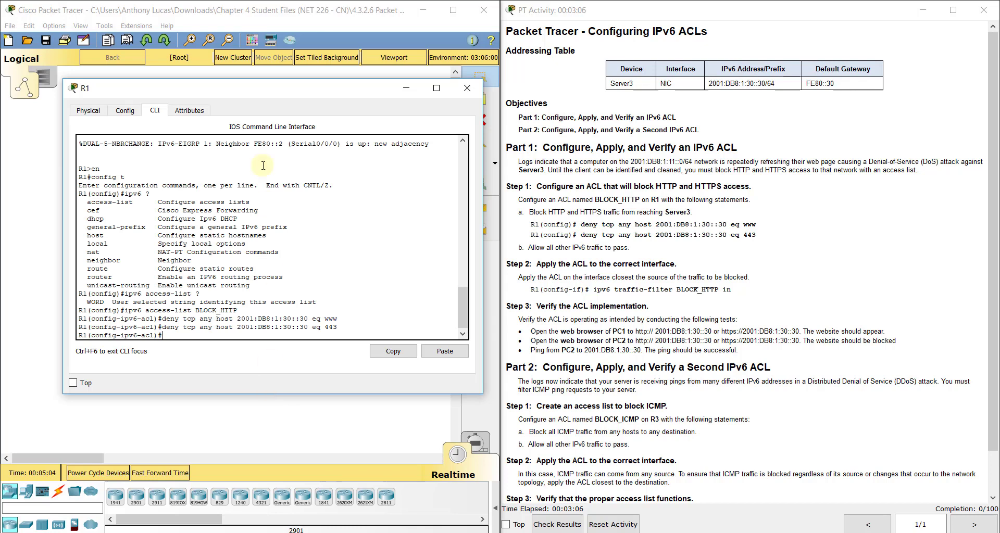
Allow all other IPv6 traffic in BLOCK_HTTP with the rule permit ipv6 any any
{"action": "left_click", "coordinate": [405, 88]}
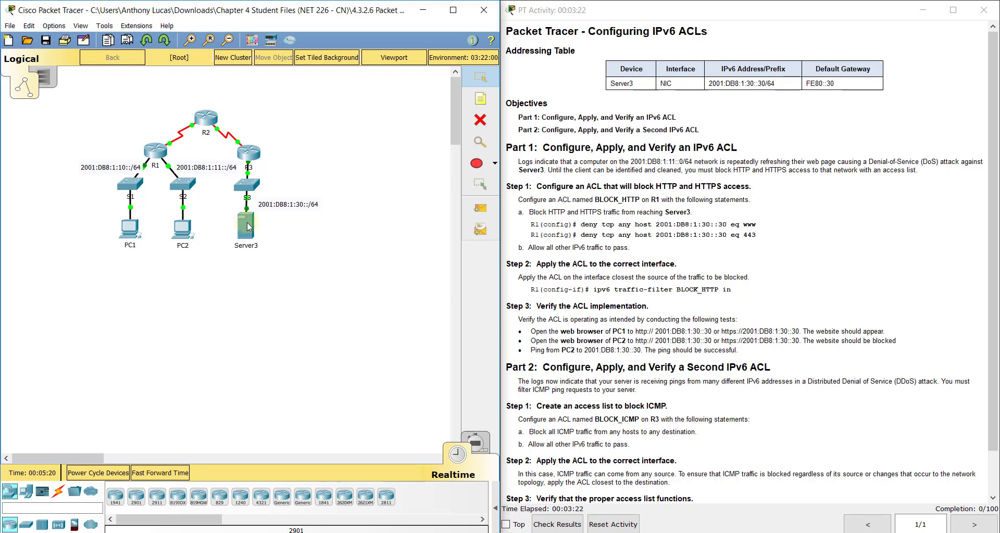
{"action": "mouse_move", "coordinate": [248, 226]}
{"action": "left_click", "coordinate": [159, 153]}
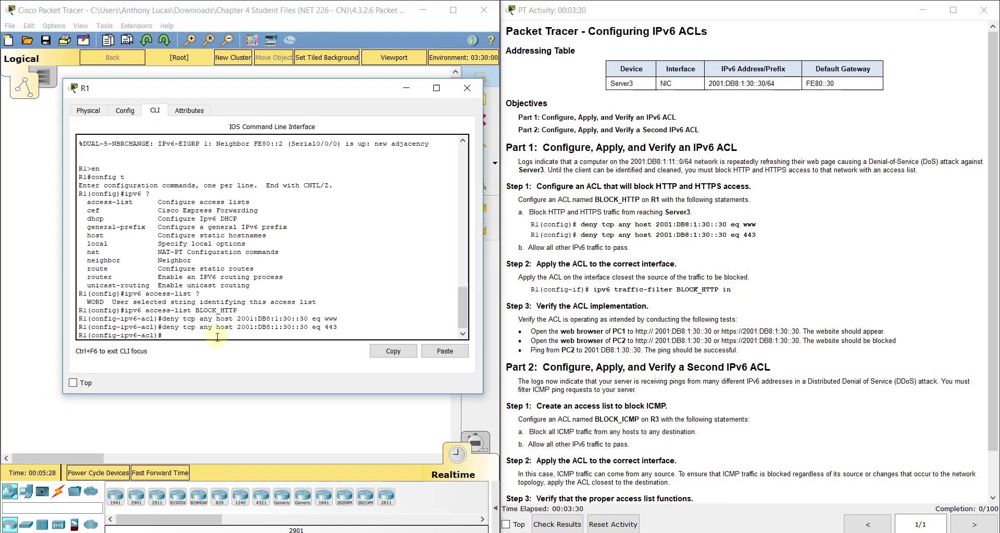
{"action": "left_click_drag", "start_coordinate": [216, 90], "coordinate": [259, 92]}
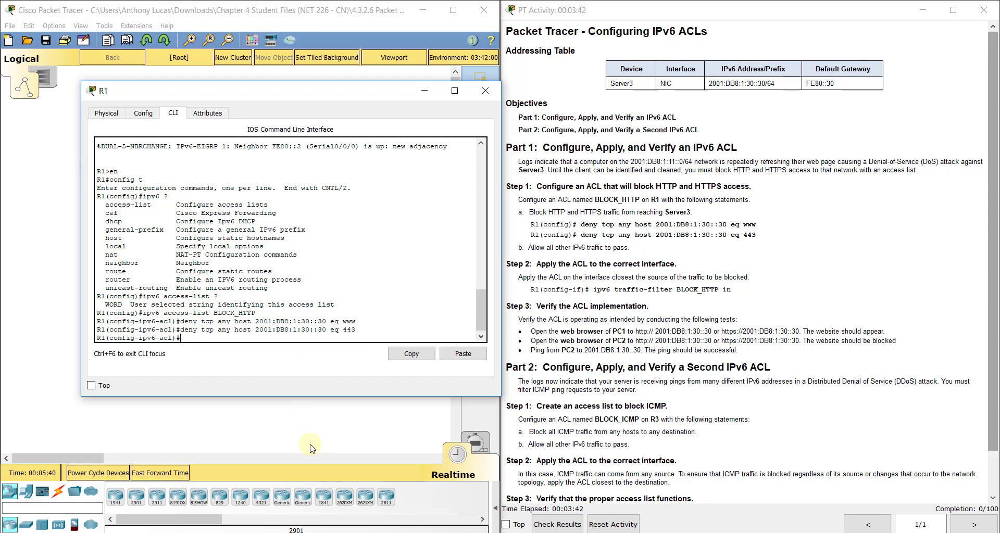
{"action": "type", "text": "ermit ?"}
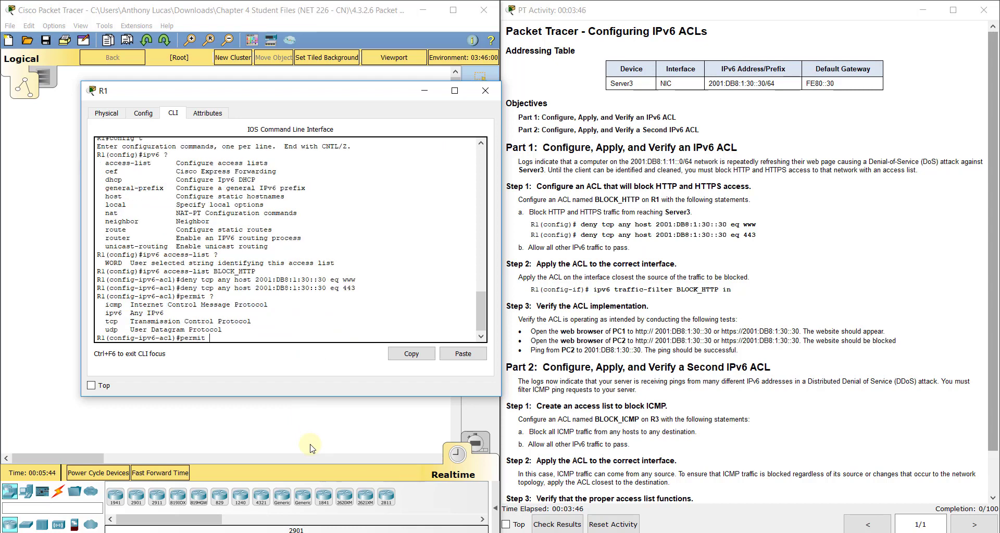
{"action": "left_click", "coordinate": [311, 448]}
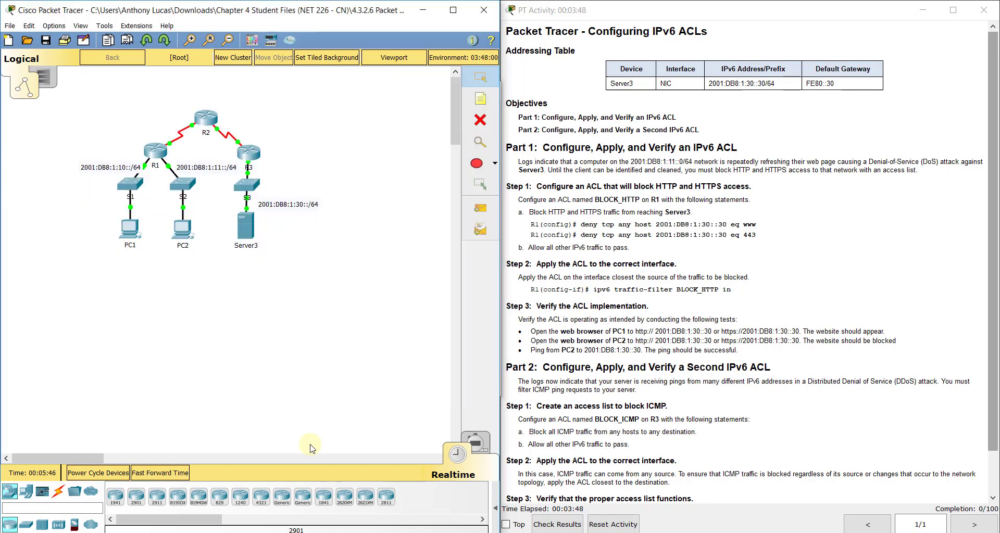
{"action": "left_click", "coordinate": [154, 156]}
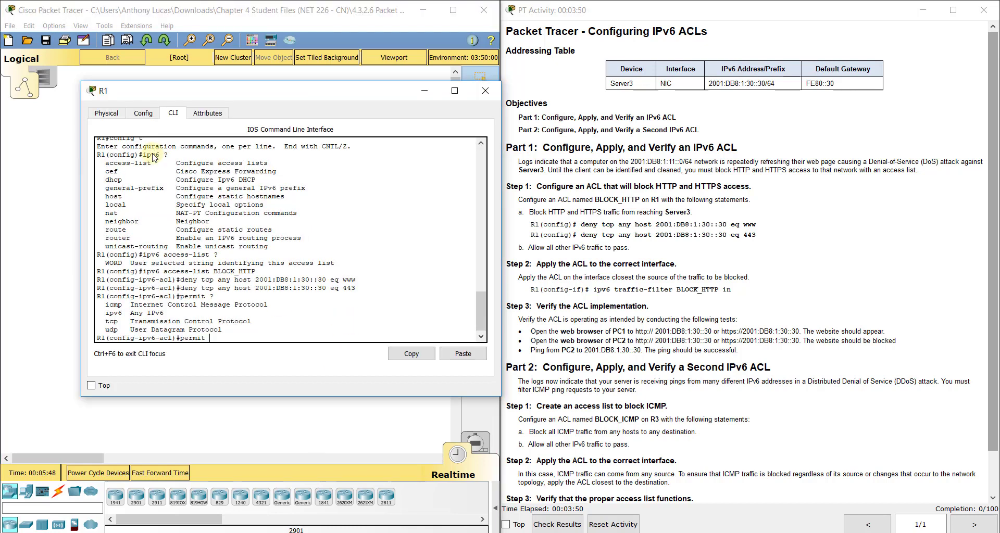
{"action": "type", "text": "ipv6"}
{"action": "type", "text": "any any"}
{"action": "key", "text": "Return"}
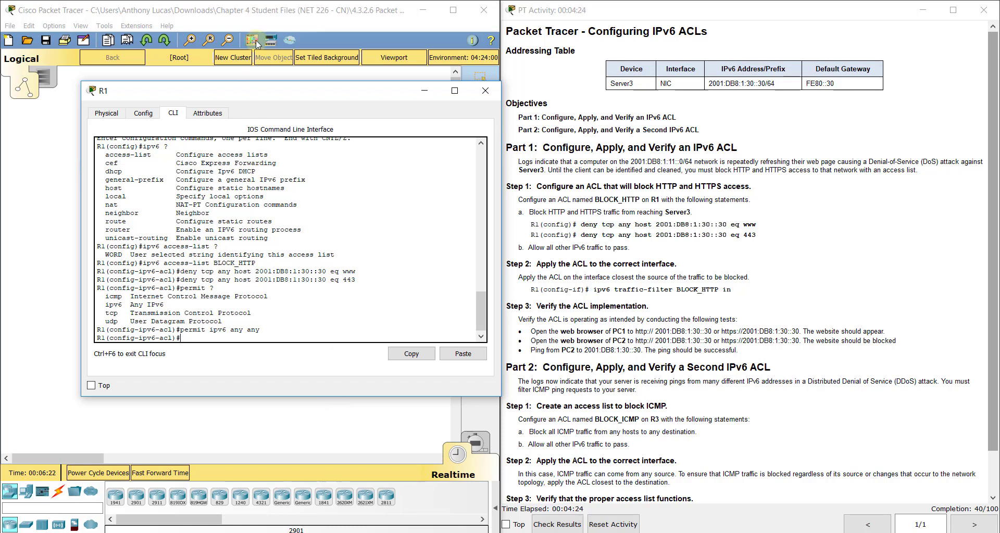
{"action": "left_click_drag", "start_coordinate": [259, 100], "coordinate": [573, 76]}
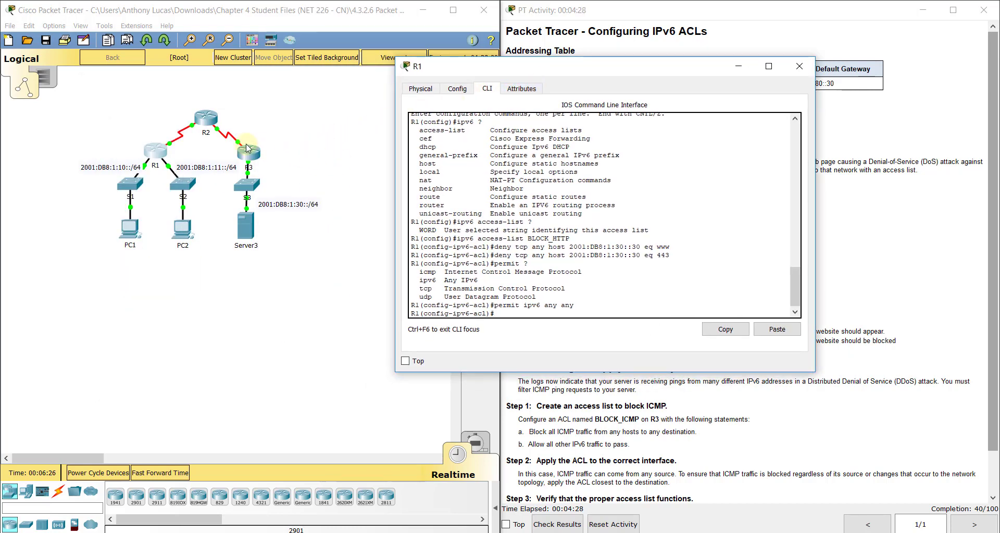
{"action": "left_click", "coordinate": [307, 132]}
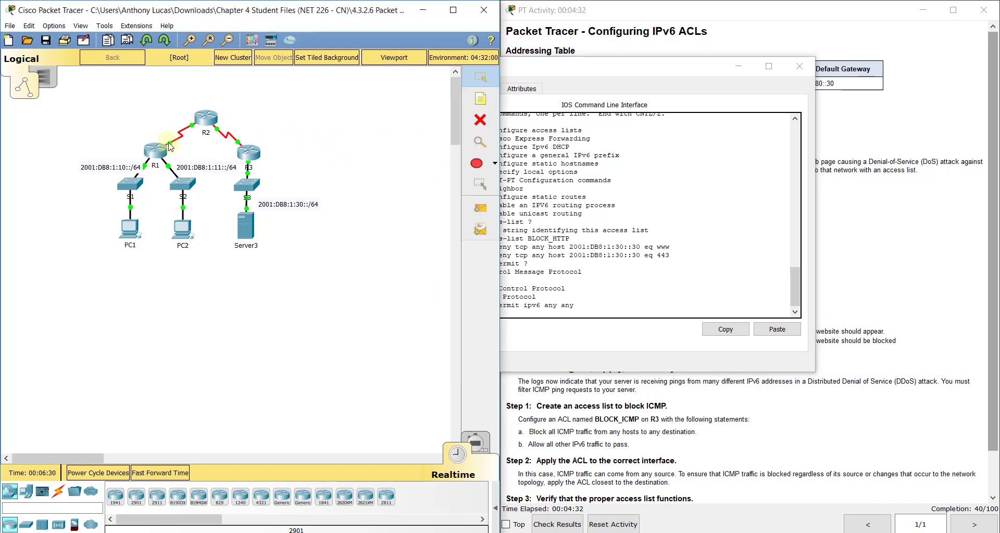
{"action": "mouse_move", "coordinate": [170, 147]}
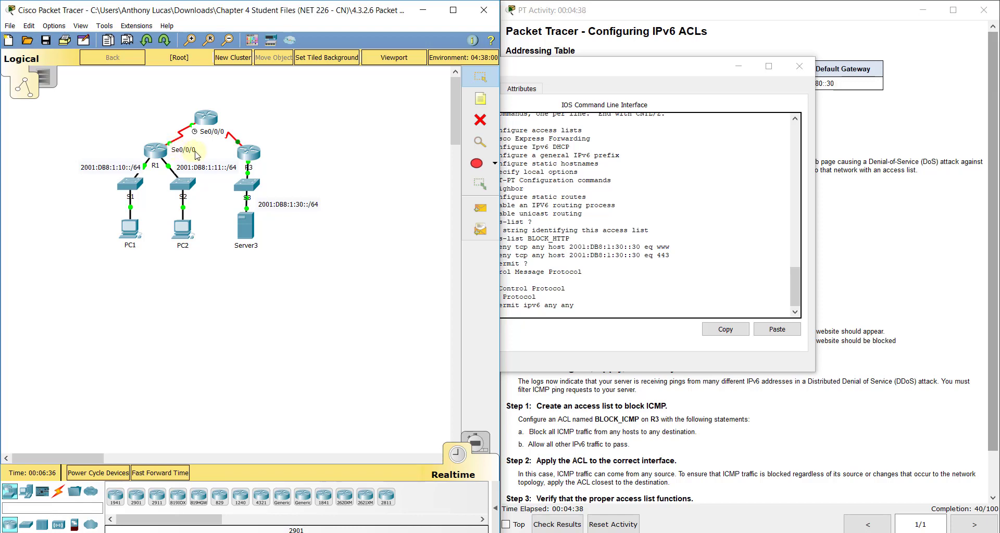
{"action": "left_click", "coordinate": [593, 71]}
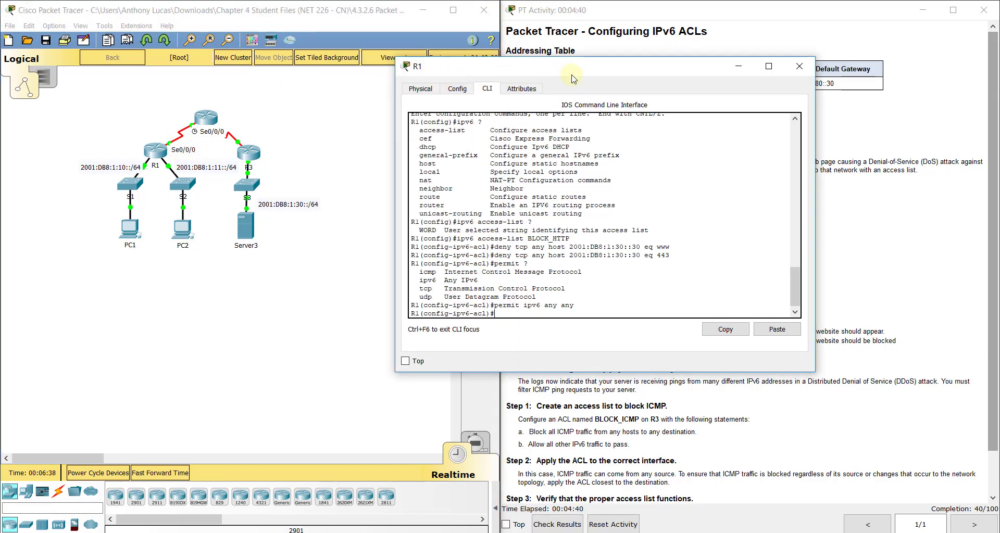
{"action": "left_click_drag", "start_coordinate": [544, 73], "coordinate": [222, 66]}
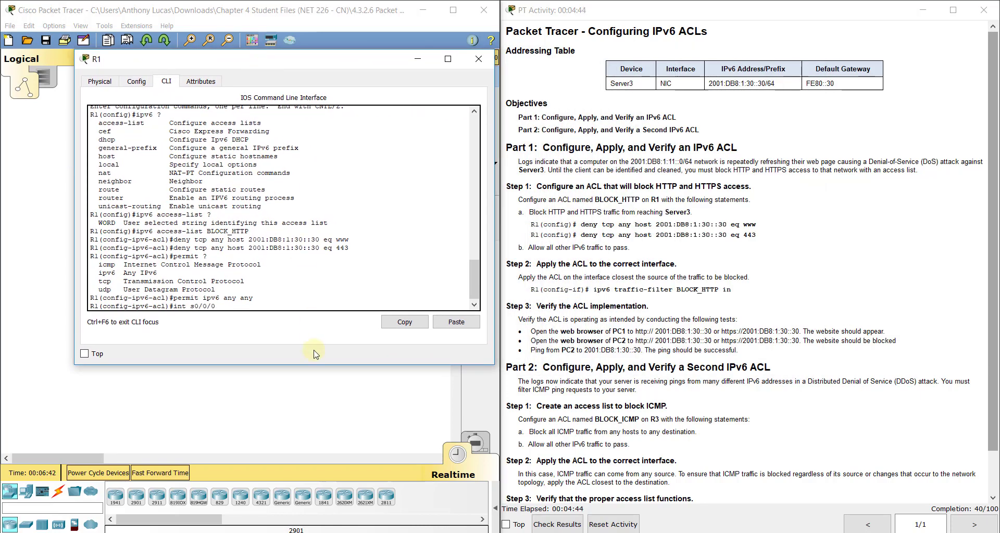
{"action": "type", "text": "\\"}
{"action": "key", "text": "Return"}
{"action": "type", "text": "int s0/0/0"}
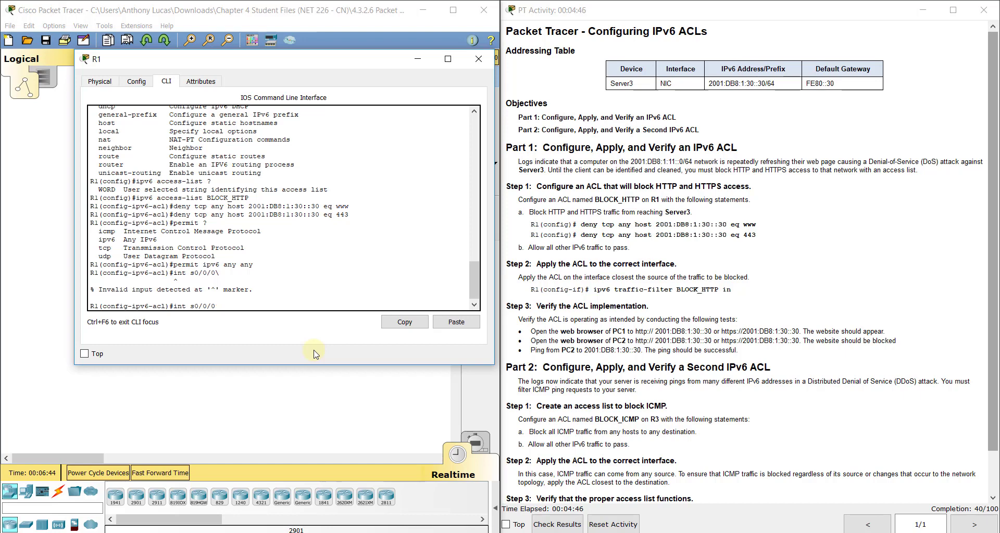
{"action": "key", "text": "Return"}
{"action": "left_click_drag", "start_coordinate": [329, 60], "coordinate": [554, 42]}
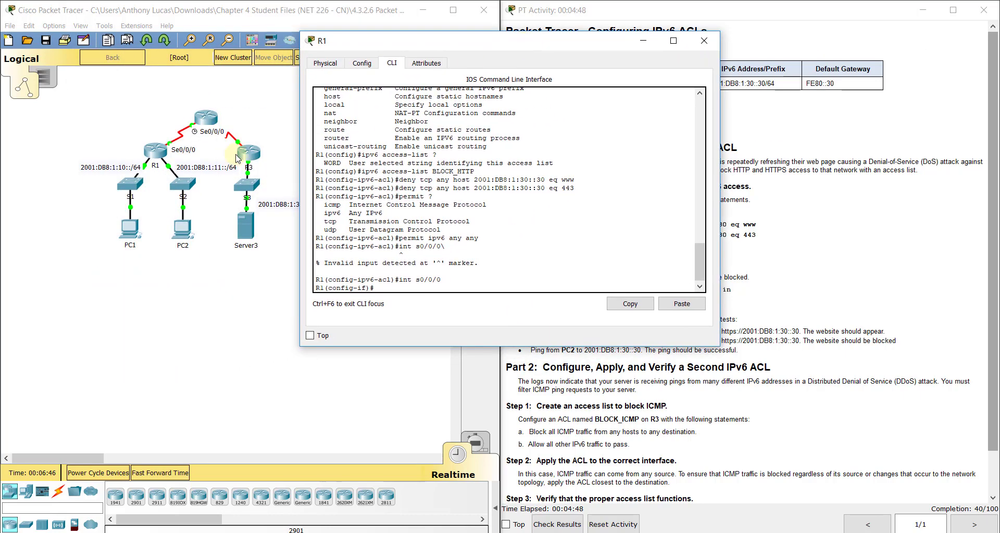
{"action": "left_click_drag", "start_coordinate": [453, 45], "coordinate": [304, 43]}
{"action": "left_click", "coordinate": [673, 162]}
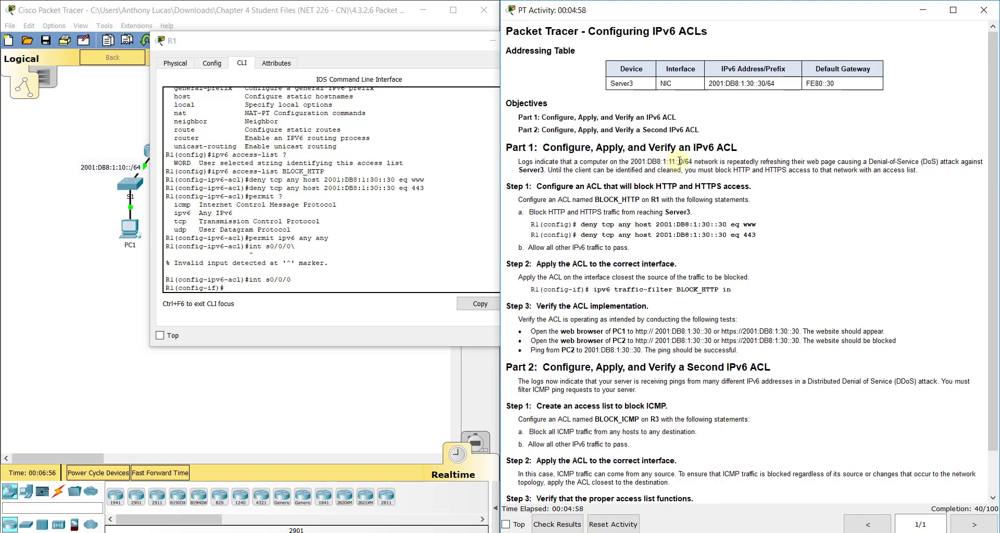
{"action": "left_click", "coordinate": [268, 285]}
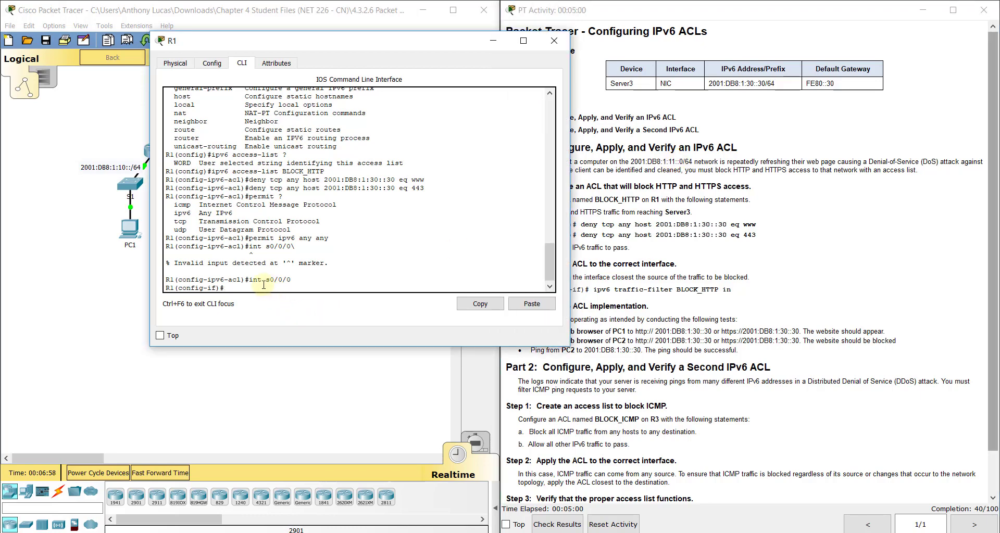
{"action": "type", "text": "exit"}
{"action": "key", "text": "Return"}
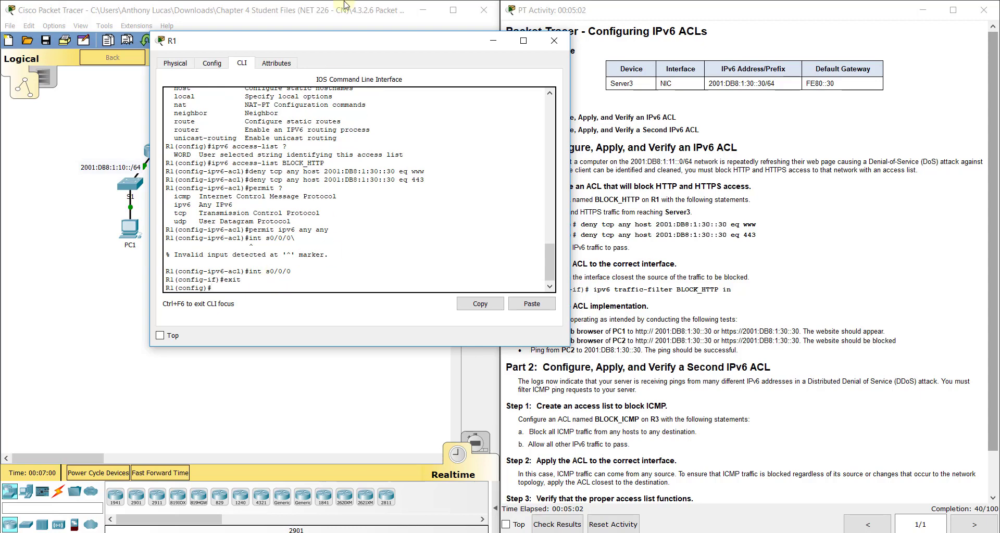
Apply BLOCK_HTTP as an inbound IPv6 traffic filter on R1's g0/1 interface, after checking the topology for the port toward S2
{"action": "left_click_drag", "start_coordinate": [345, 46], "coordinate": [587, 45]}
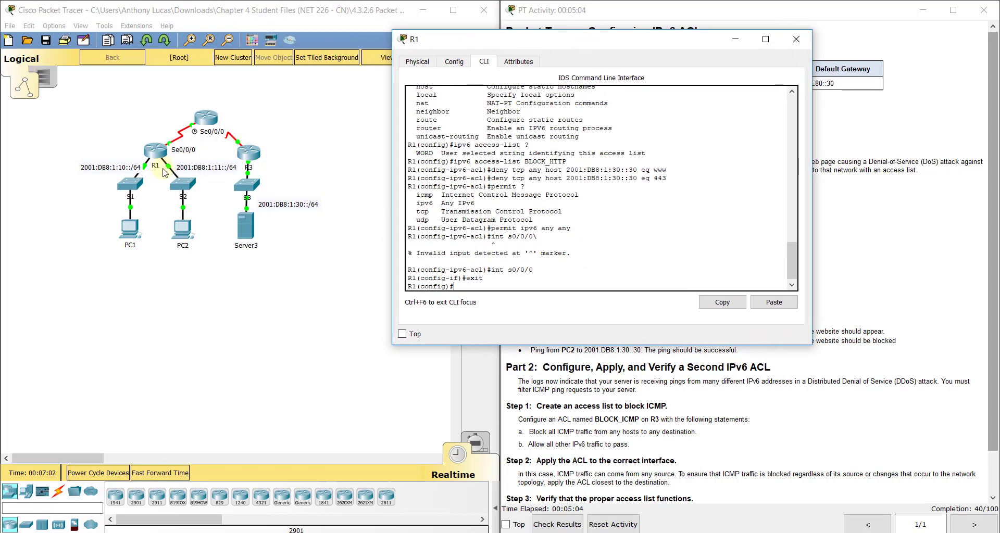
{"action": "left_click", "coordinate": [152, 127]}
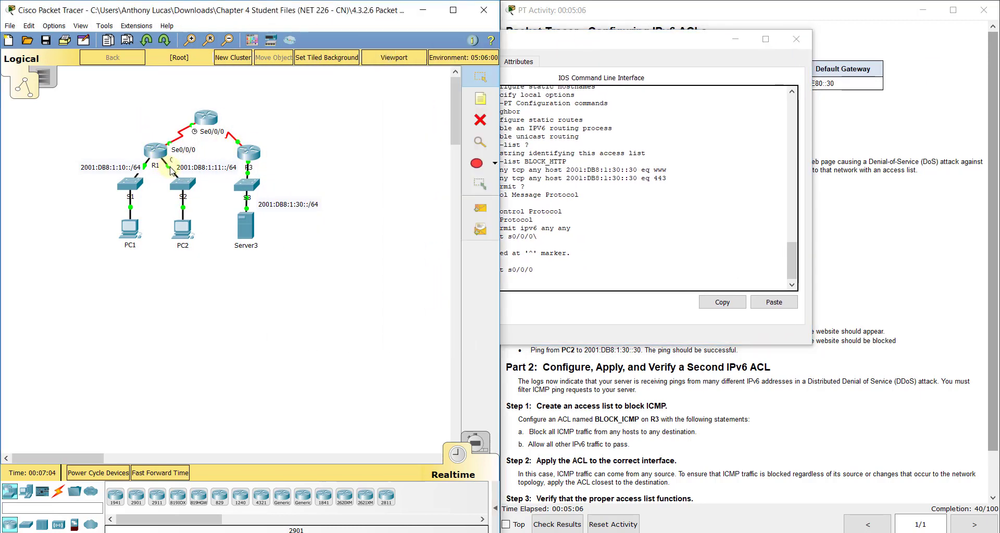
{"action": "left_click", "coordinate": [532, 296]}
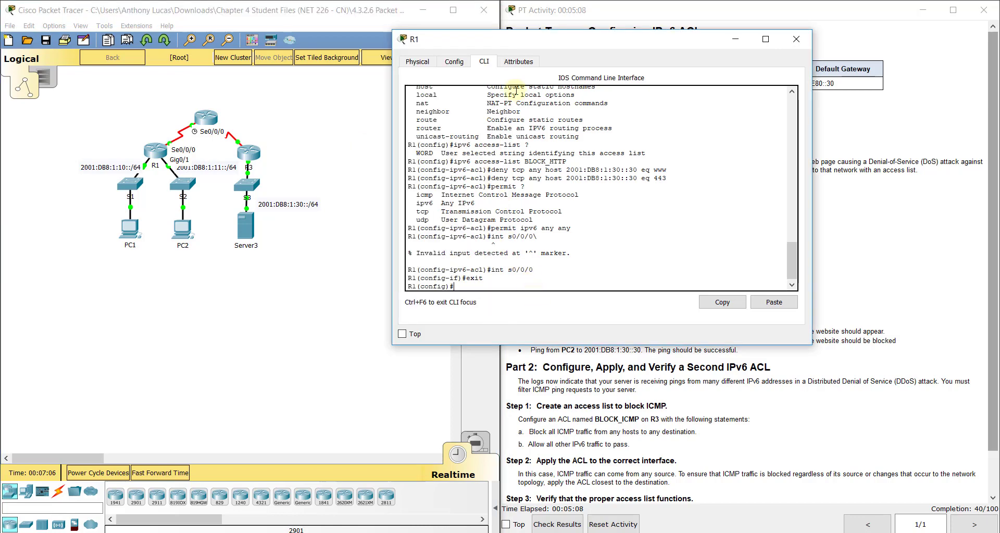
{"action": "left_click_drag", "start_coordinate": [519, 45], "coordinate": [169, 57]}
{"action": "type", "text": "in"}
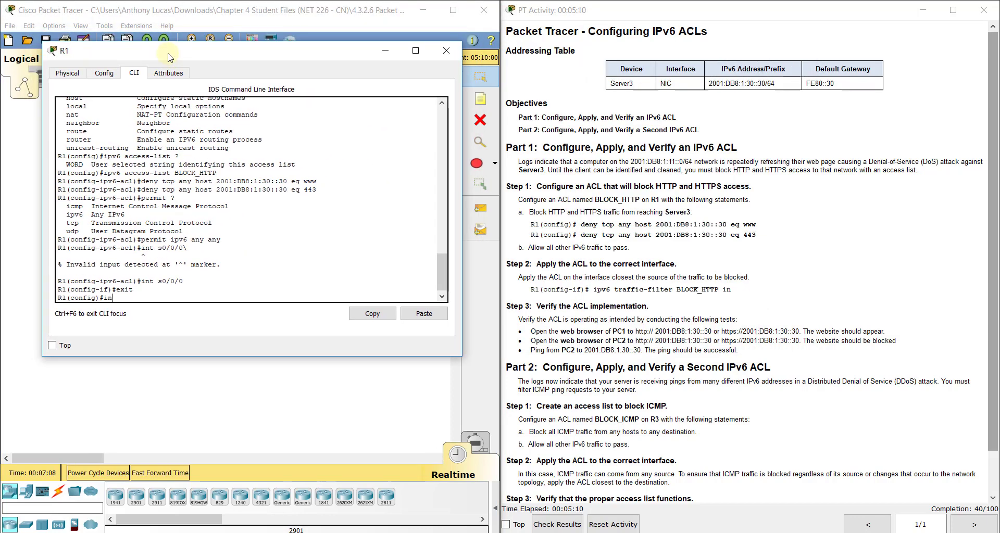
{"action": "type", "text": "t g0/1"}
{"action": "key", "text": "Return"}
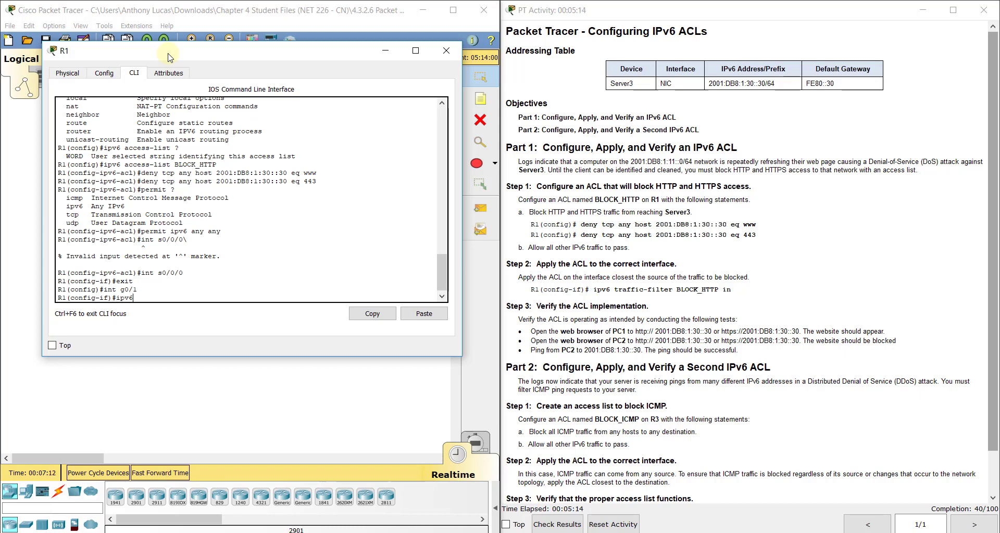
{"action": "type", "text": "ipv6 traffic-filter BLOCK_HTTP in"}
{"action": "key", "text": "Return"}
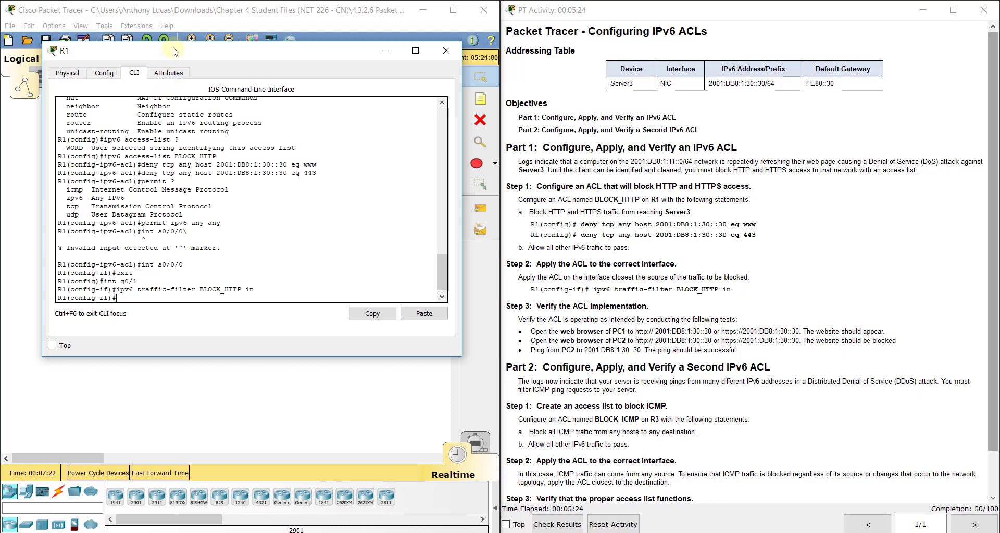
{"action": "left_click_drag", "start_coordinate": [174, 52], "coordinate": [496, 71]}
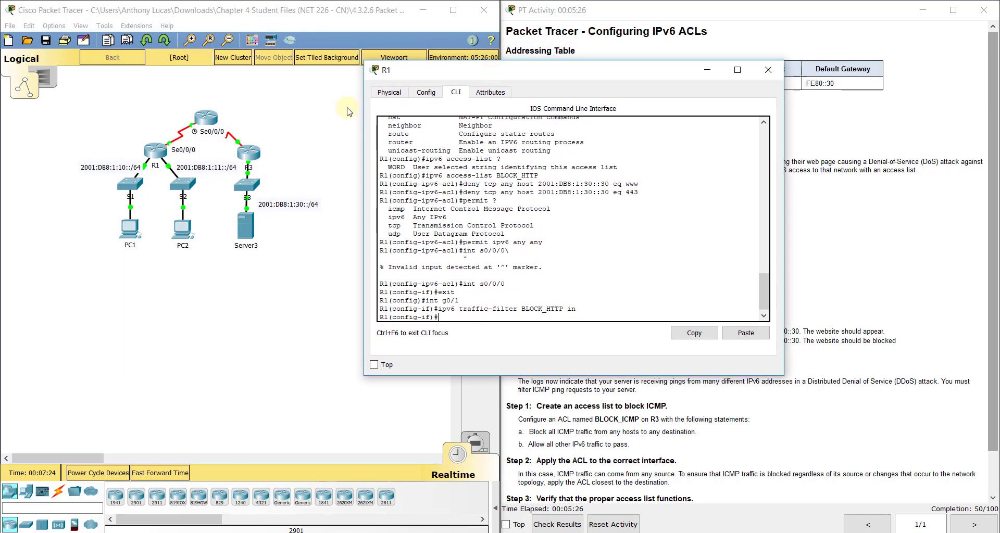
{"action": "left_click", "coordinate": [160, 145]}
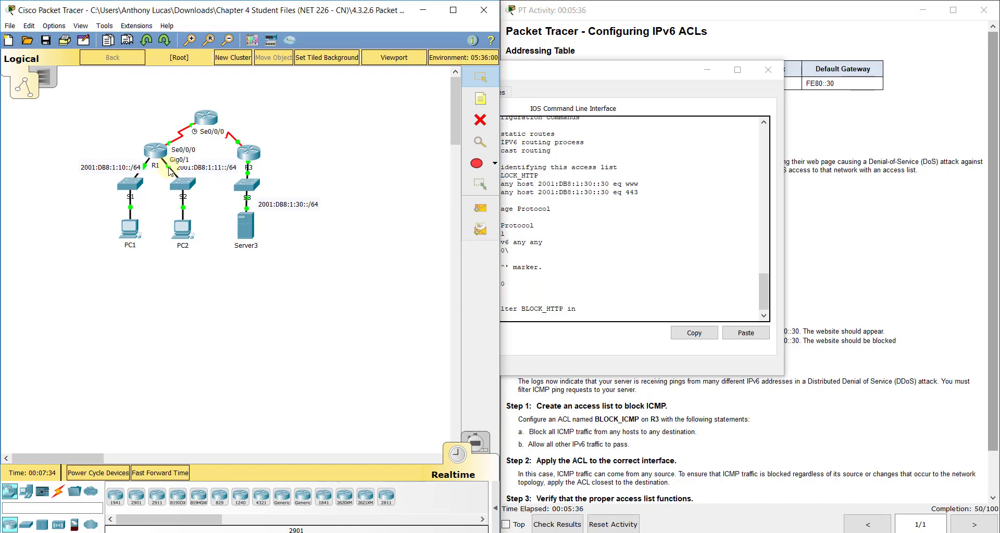
{"action": "left_click_drag", "start_coordinate": [634, 73], "coordinate": [380, 75]}
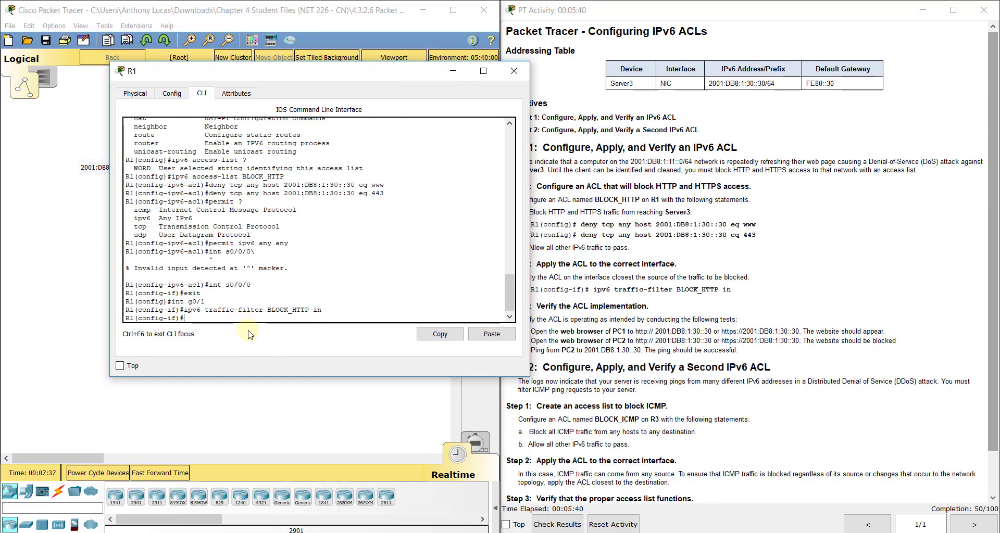
Read the Step 3 verification tests in the instructions and open PC1's desktop applications
{"action": "left_click", "coordinate": [782, 367]}
{"action": "scroll", "coordinate": [782, 367], "scroll_direction": "down", "scroll_amount": 2}
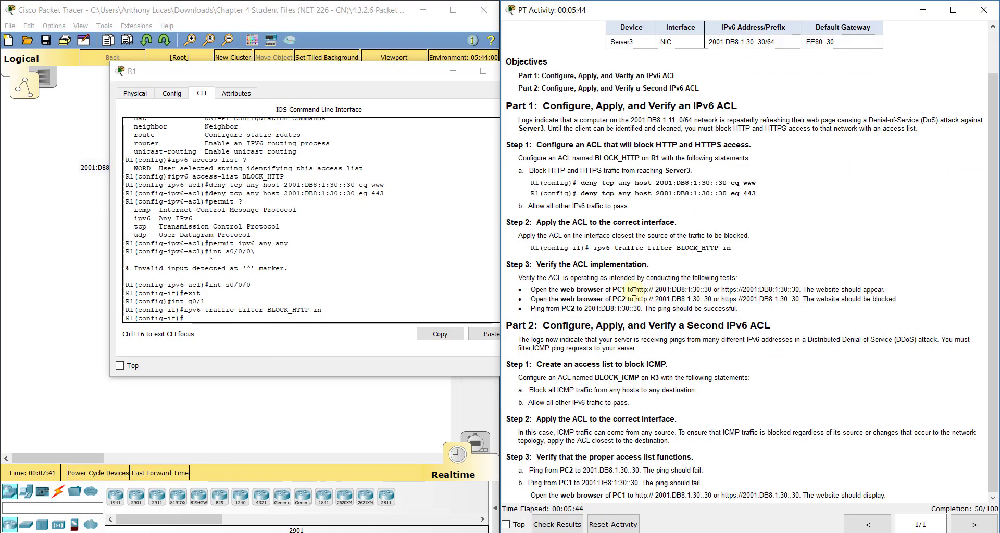
{"action": "left_click", "coordinate": [89, 232]}
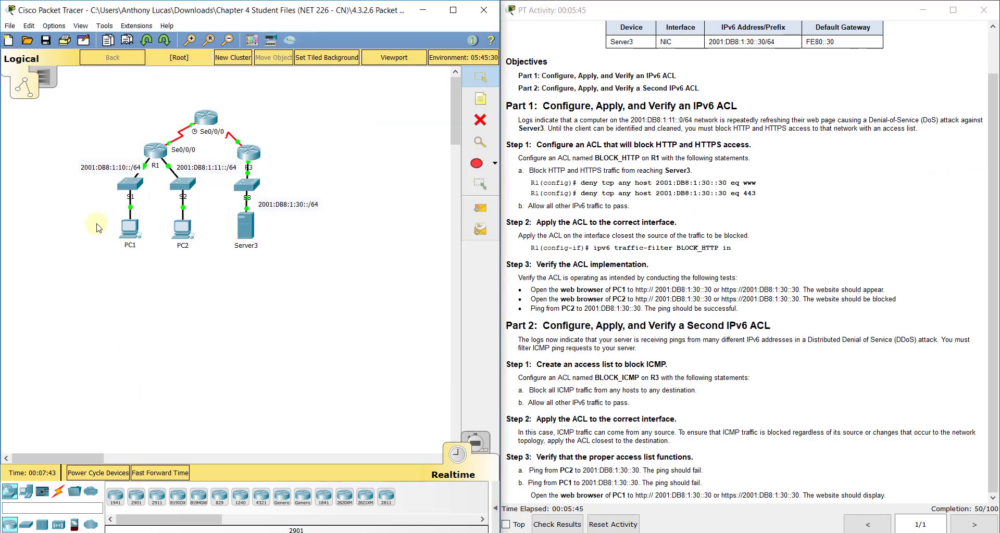
{"action": "left_click", "coordinate": [134, 233]}
{"action": "left_click", "coordinate": [377, 100]}
{"action": "left_click_drag", "start_coordinate": [396, 77], "coordinate": [160, 48]}
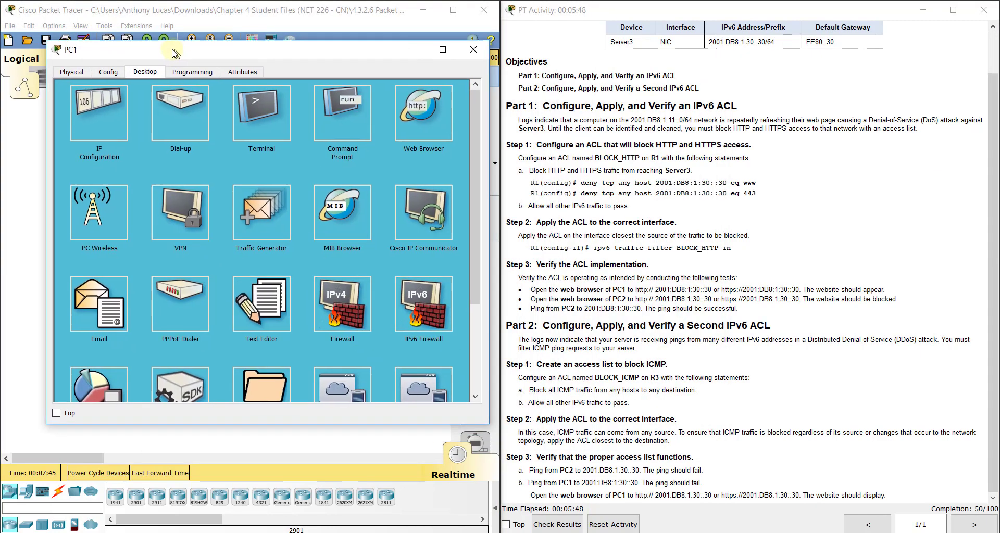
Try to load the PC1 test address, copied from the instructions, in PC1's web browser
{"action": "left_click_drag", "start_coordinate": [635, 289], "coordinate": [710, 289]}
{"action": "key", "text": "ctrl+c"}
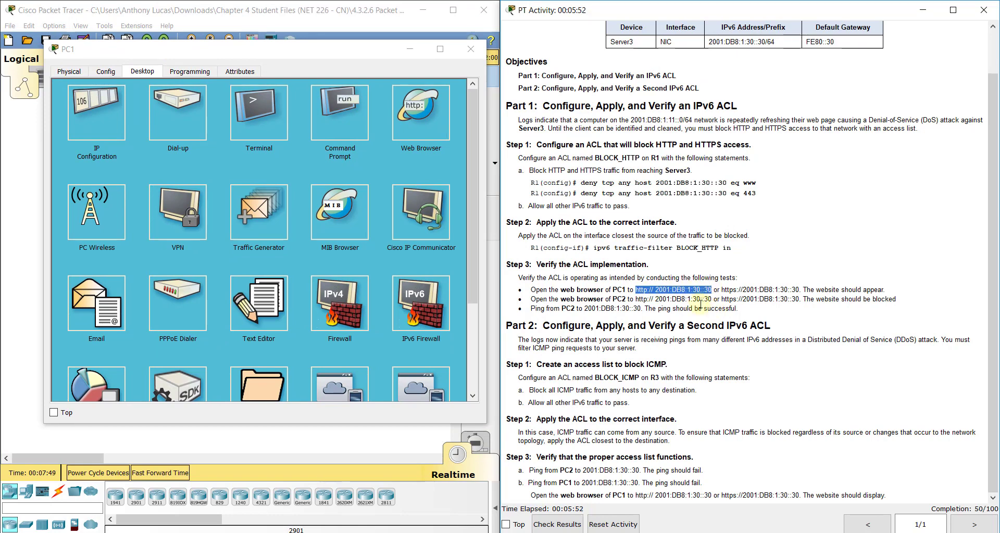
{"action": "left_click", "coordinate": [408, 117]}
{"action": "key", "text": "ctrl+v"}
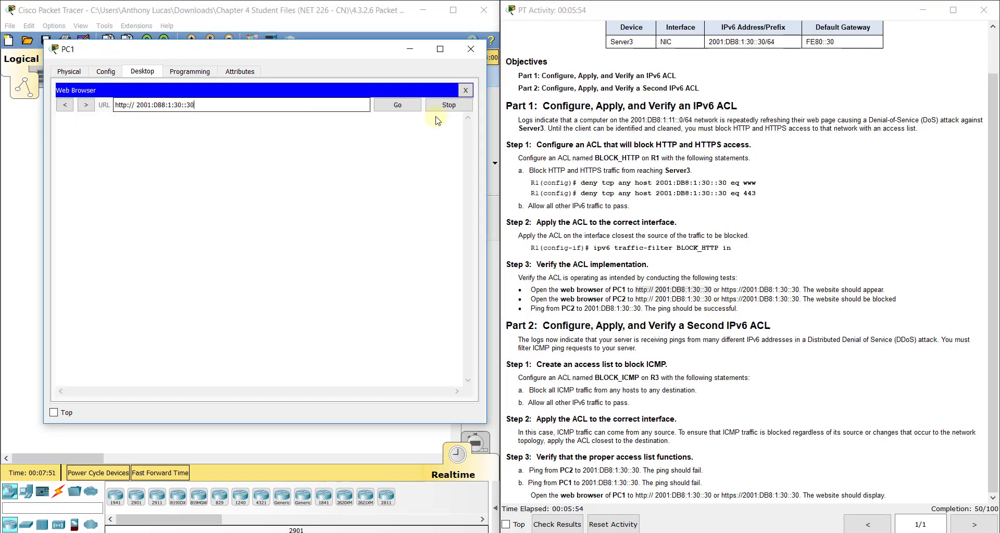
{"action": "left_click", "coordinate": [408, 106]}
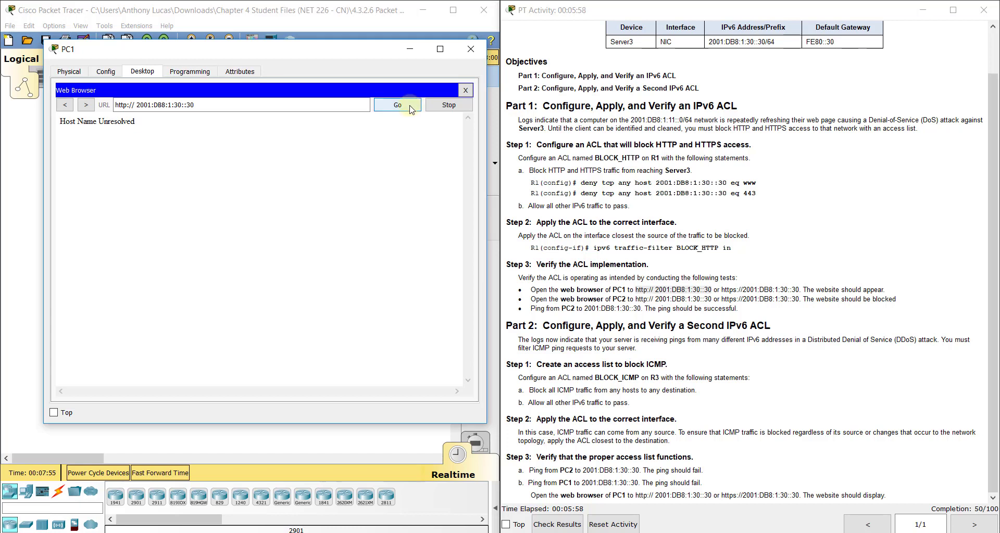
{"action": "left_click", "coordinate": [135, 105]}
{"action": "key", "text": "BackSpace"}
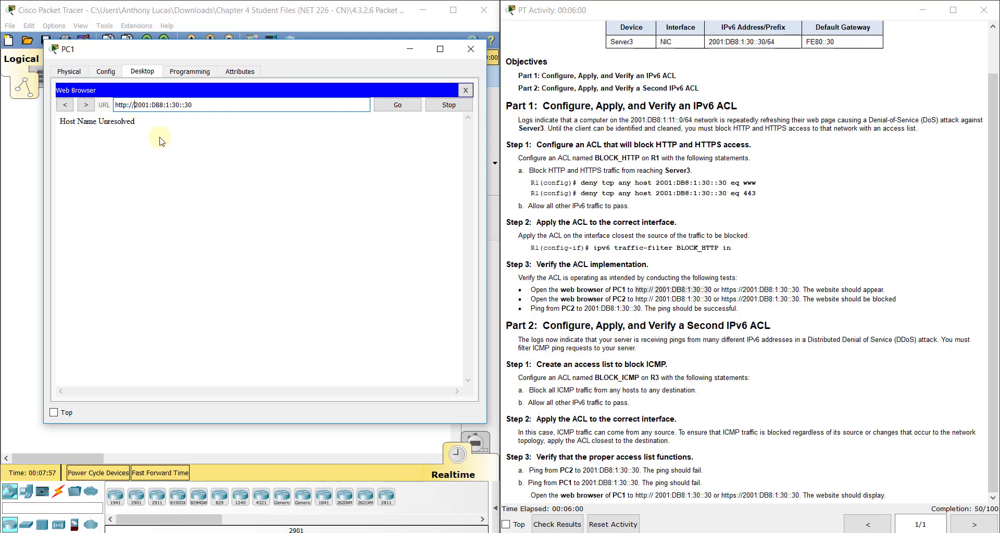
{"action": "key", "text": "Return"}
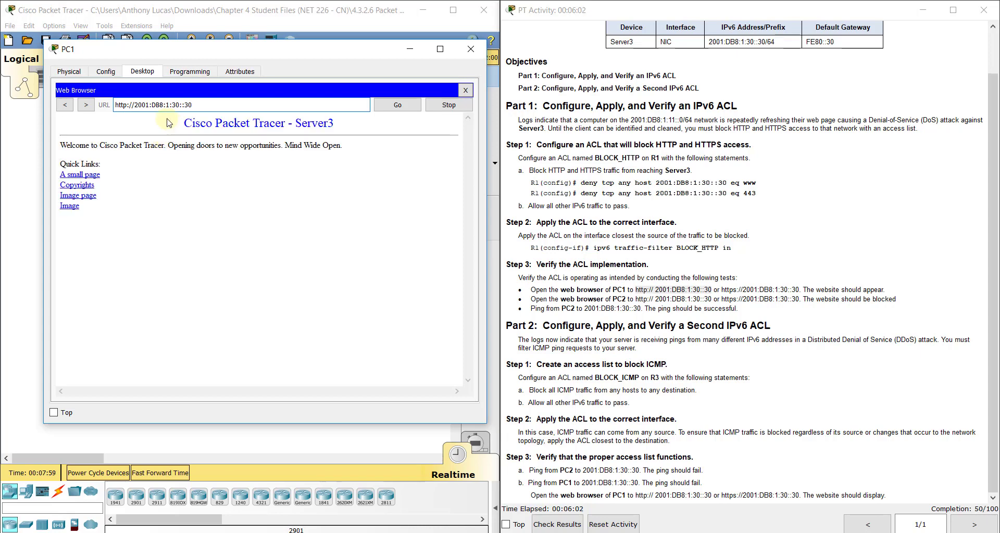
{"action": "type", "text": "s"}
{"action": "left_click", "coordinate": [399, 106]}
{"action": "key", "text": "ctrl+c"}
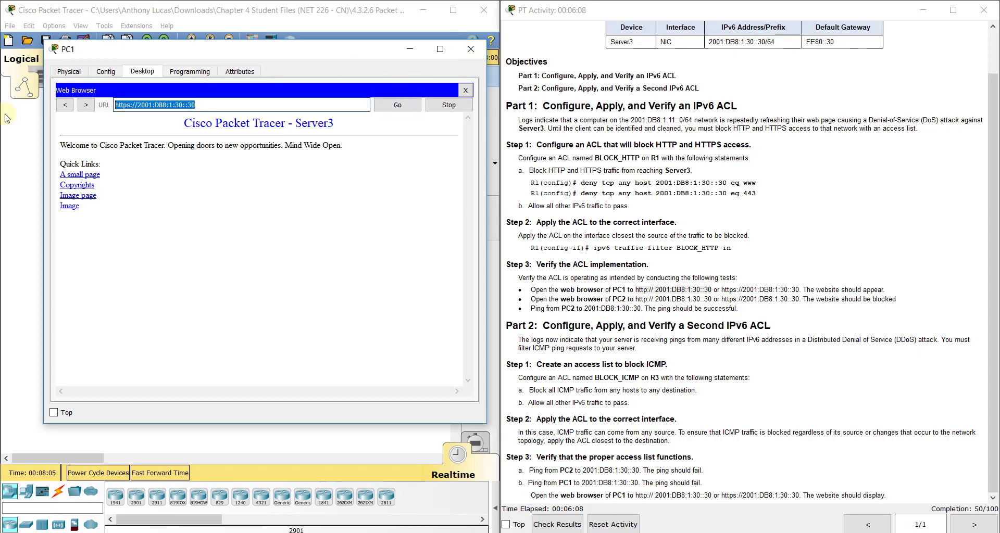
{"action": "left_click", "coordinate": [470, 49]}
{"action": "left_click", "coordinate": [182, 228]}
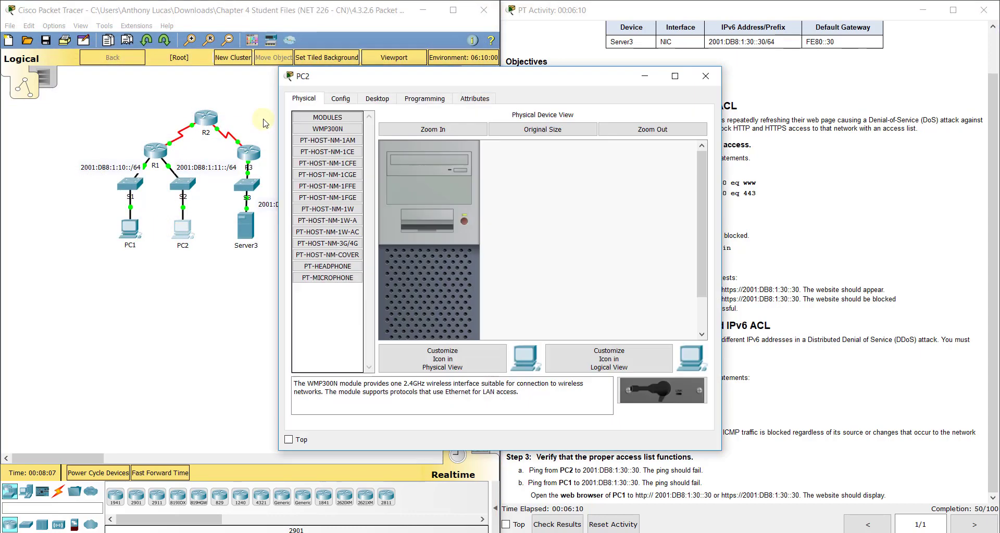
{"action": "left_click", "coordinate": [389, 102]}
{"action": "left_click", "coordinate": [573, 136]}
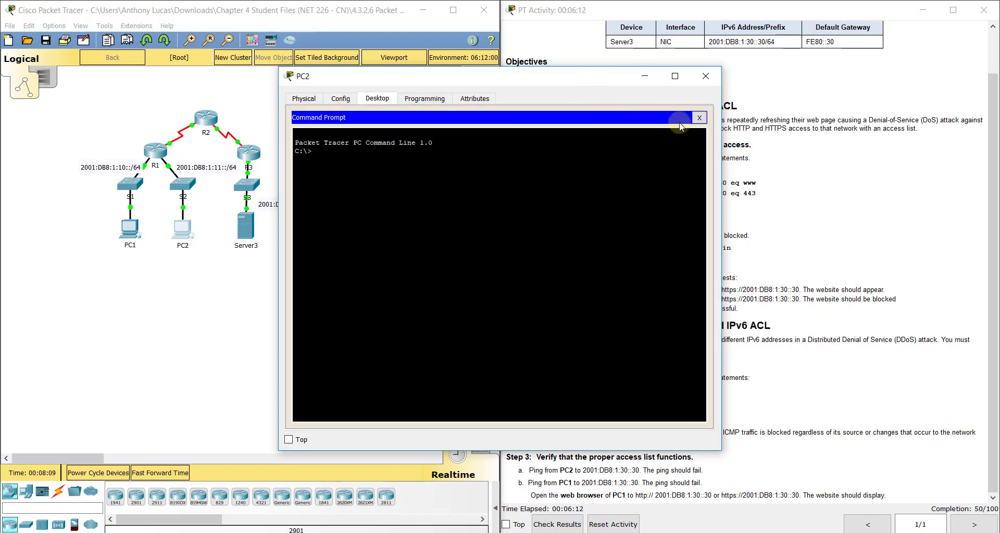
{"action": "left_click", "coordinate": [699, 117]}
{"action": "left_click", "coordinate": [669, 135]}
{"action": "left_click_drag", "start_coordinate": [594, 79], "coordinate": [368, 64]}
{"action": "left_click", "coordinate": [224, 119]}
{"action": "key", "text": "ctrl+v"}
{"action": "left_click", "coordinate": [421, 122]}
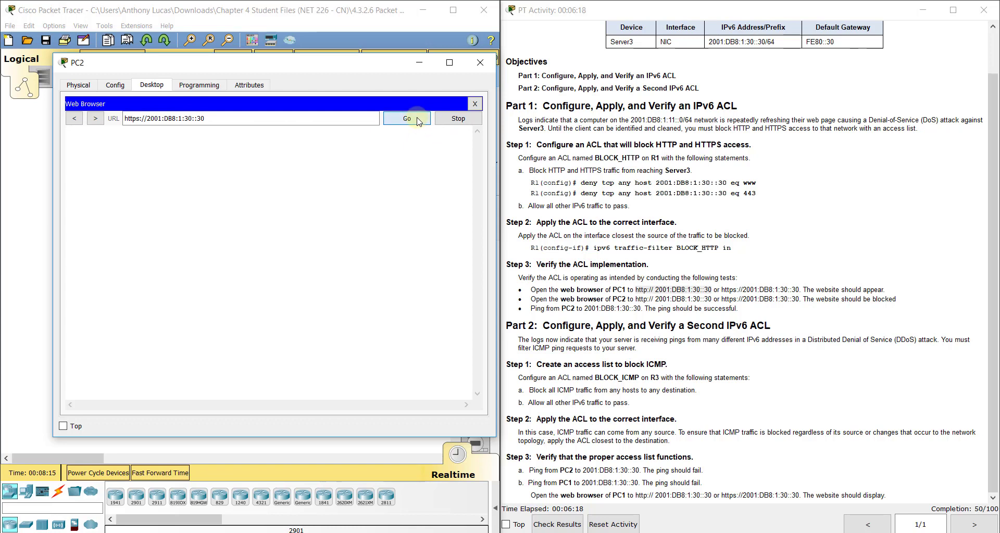
{"action": "left_click", "coordinate": [139, 119]}
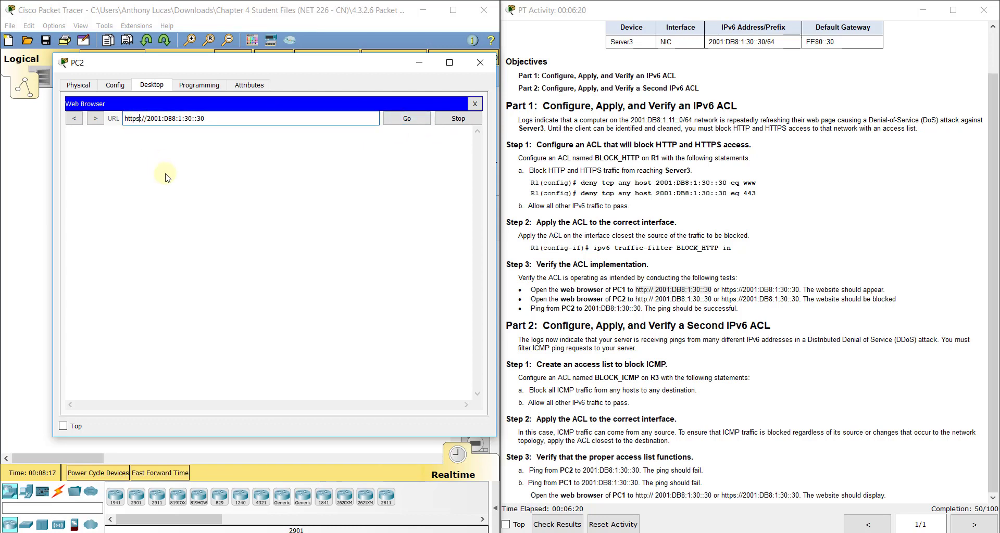
{"action": "key", "text": "BackSpace"}
{"action": "key", "text": "End"}
{"action": "left_click", "coordinate": [415, 125]}
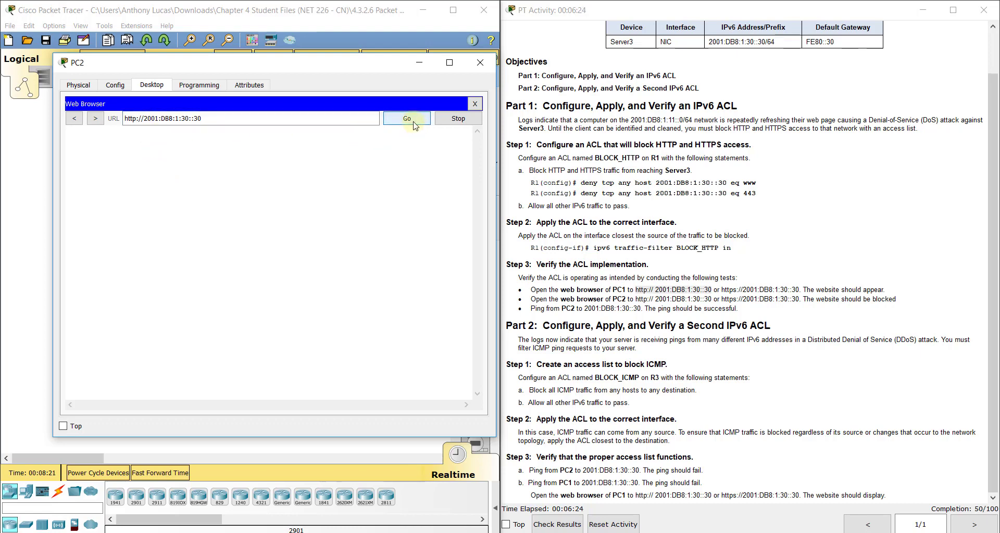
{"action": "left_click", "coordinate": [480, 63]}
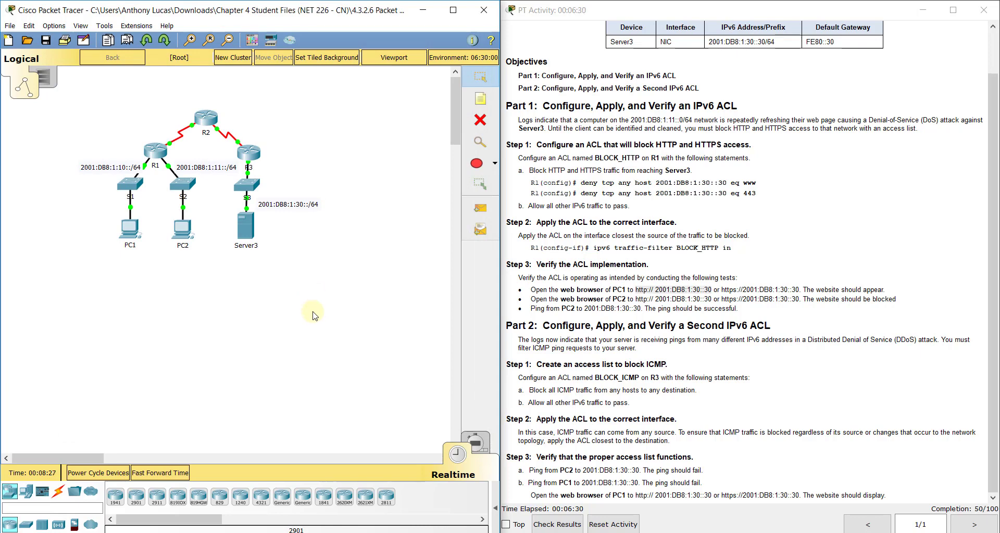
Test connectivity with a simple PDU from PC2 to Server3, and delete the scenario's PDU entry
{"action": "left_click", "coordinate": [495, 508]}
{"action": "left_click", "coordinate": [488, 217]}
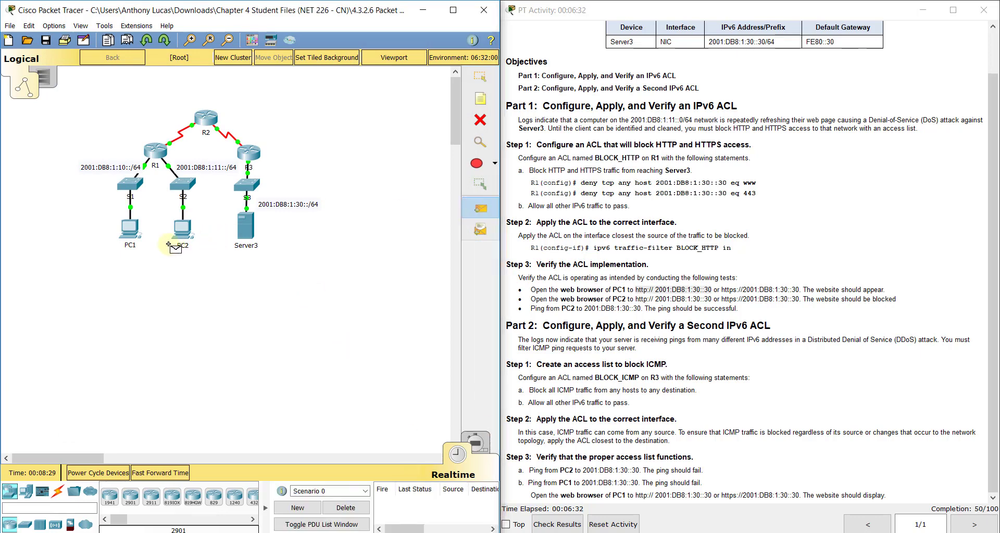
{"action": "left_click", "coordinate": [181, 228]}
{"action": "left_click", "coordinate": [249, 231]}
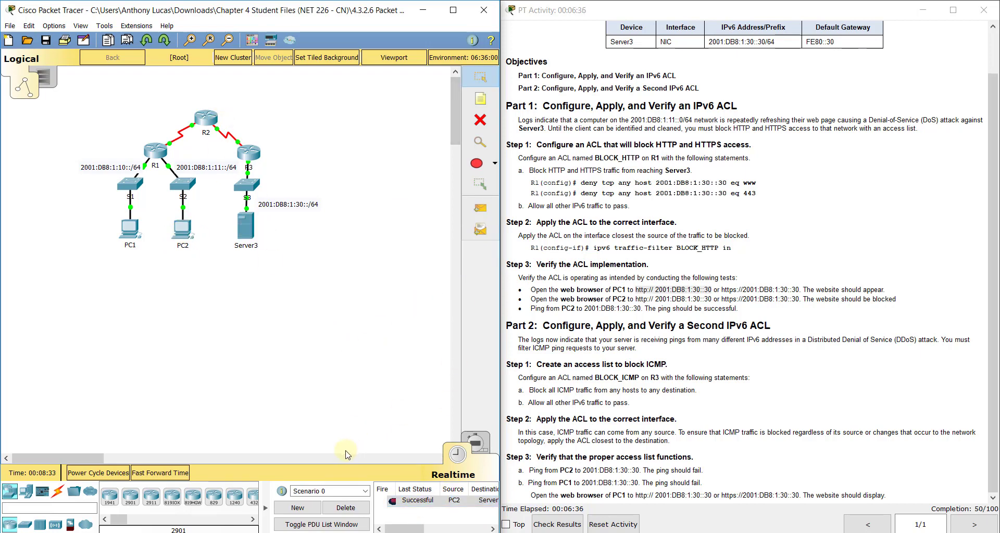
{"action": "left_click", "coordinate": [346, 508]}
Start a command line session on R3 and check the BLOCK_ICMP requirements in the instructions
{"action": "left_click", "coordinate": [621, 390]}
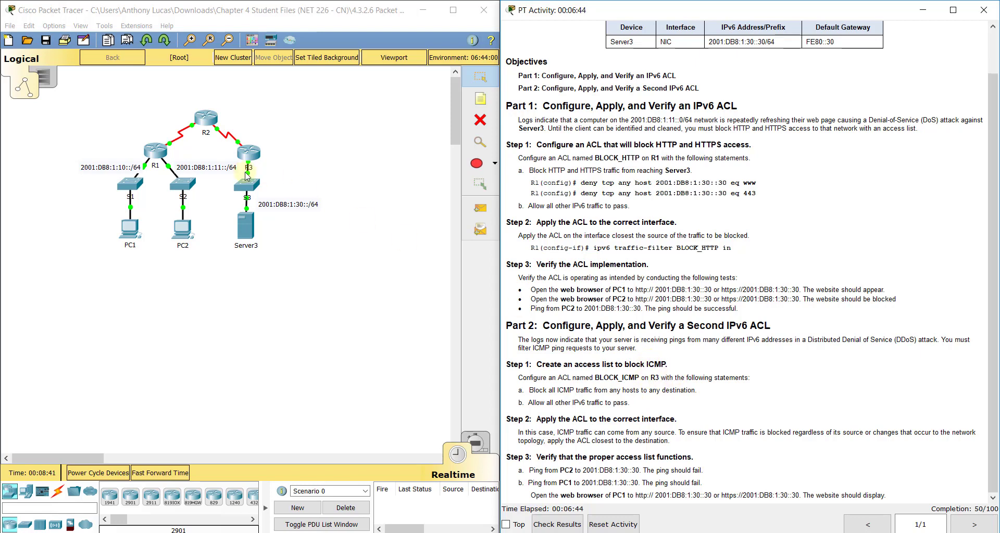
{"action": "left_click", "coordinate": [250, 152]}
{"action": "left_click_drag", "start_coordinate": [468, 110], "coordinate": [318, 110]}
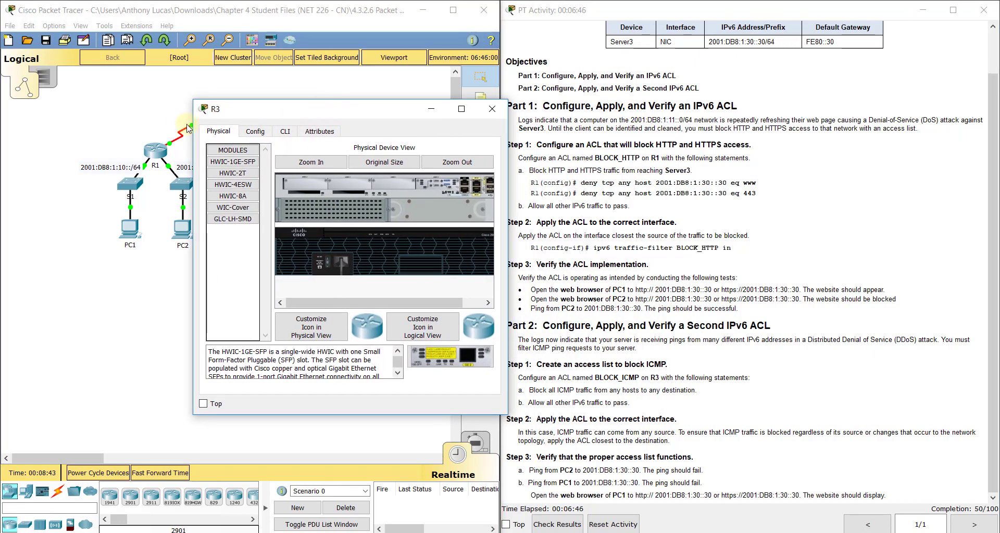
{"action": "left_click_drag", "start_coordinate": [193, 129], "coordinate": [109, 129]}
{"action": "left_click", "coordinate": [201, 131]}
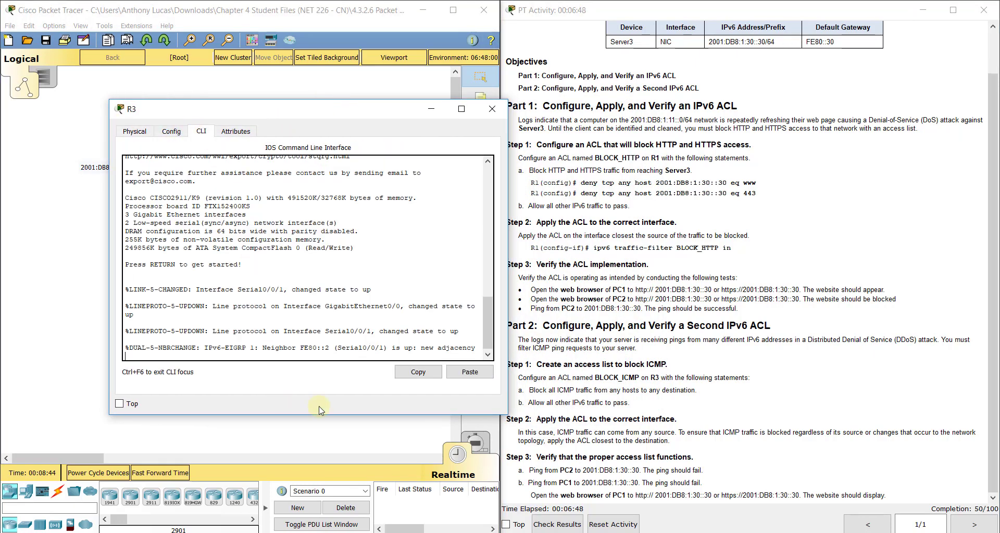
{"action": "key", "text": "Return"}
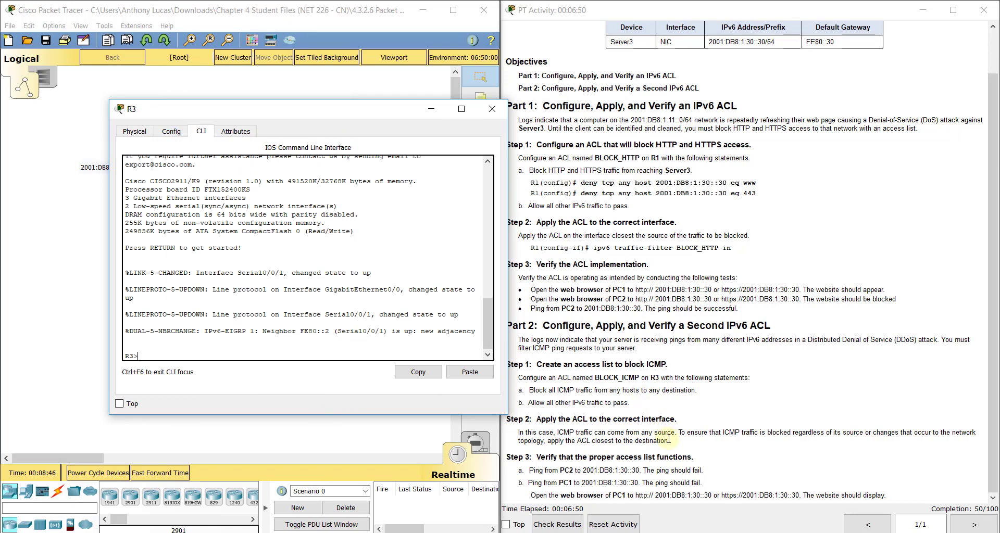
{"action": "left_click", "coordinate": [633, 378]}
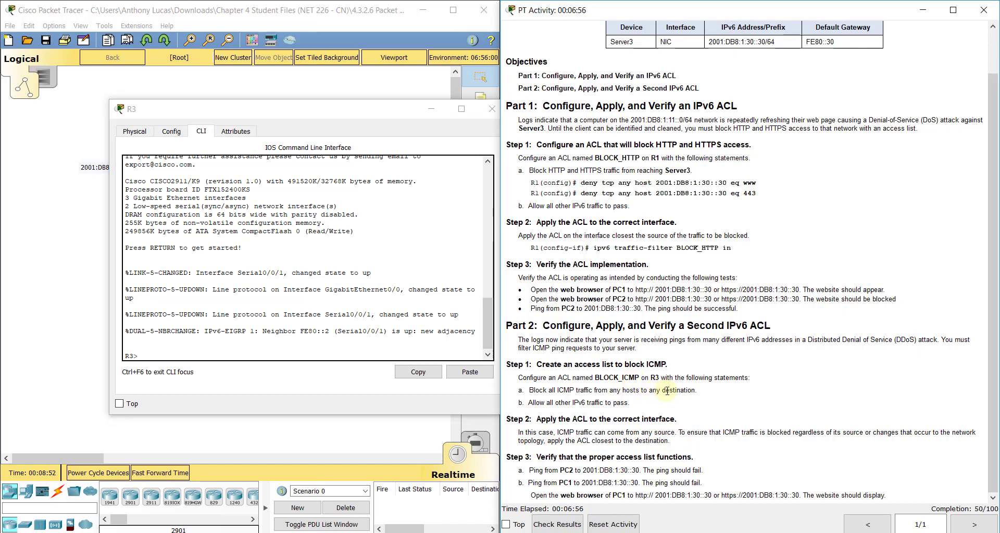
Enter global configuration mode on R3 and create an IPv6 access list named BLOCK_ICMP
{"action": "left_click", "coordinate": [227, 354]}
{"action": "type", "text": "en"}
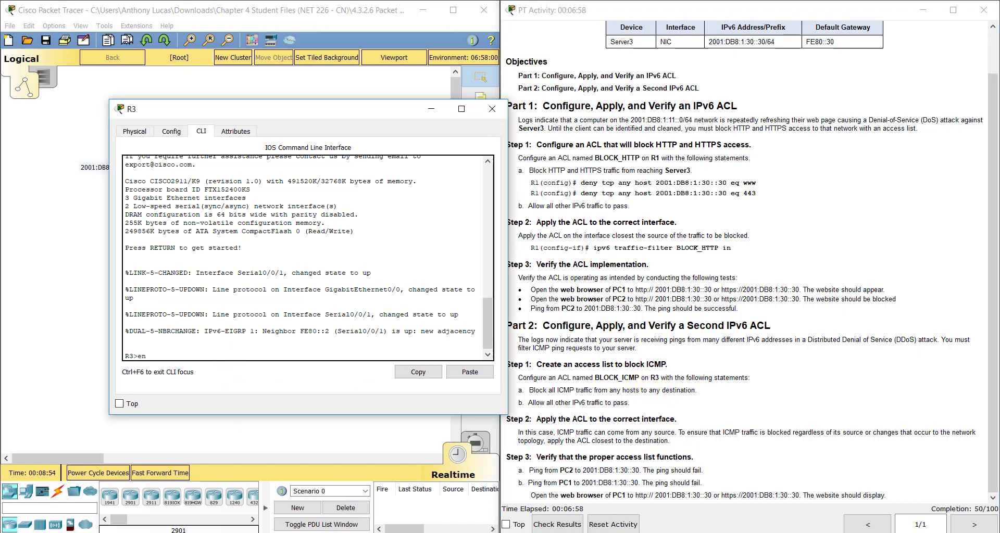
{"action": "key", "text": "Return"}
{"action": "type", "text": "config t"}
{"action": "key", "text": "Return"}
{"action": "type", "text": "ipv6 acc"}
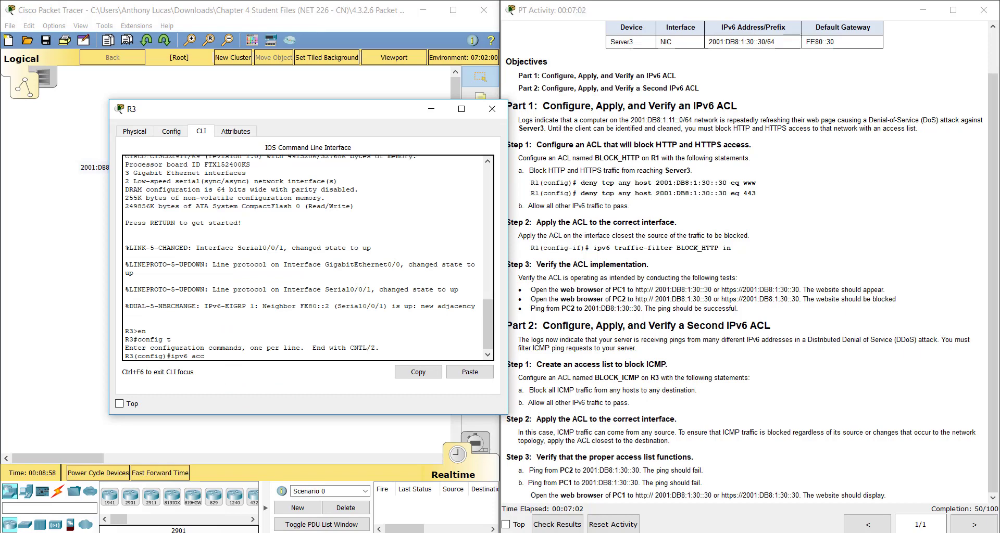
{"action": "type", "text": "ess-list BLOCK_ICMP"}
{"action": "key", "text": "Return"}
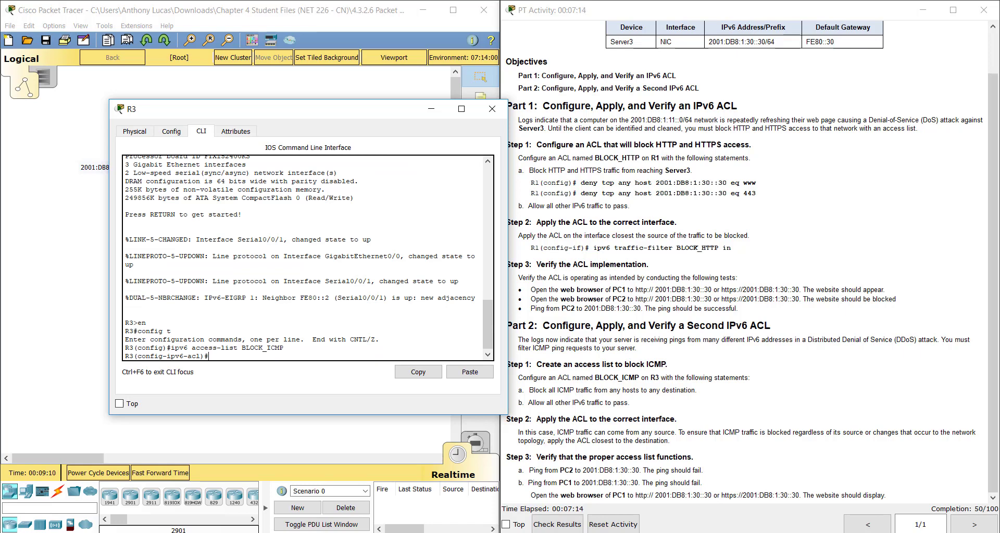
Add BLOCK_ICMP rules that deny ICMP from any source to any destination and permit all other IPv6 traffic, listing the available deny options
{"action": "type", "text": "deny ?"}
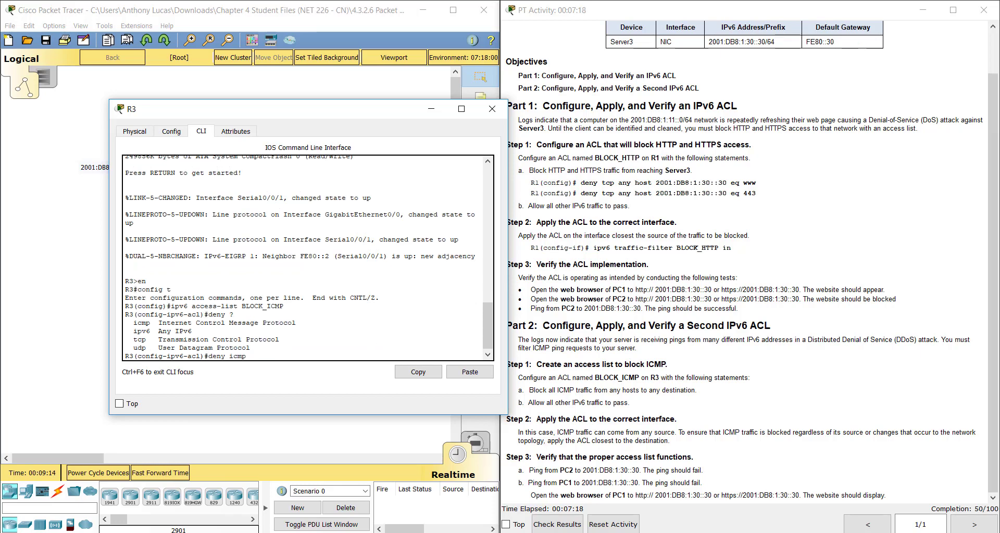
{"action": "type", "text": "icmp ?"}
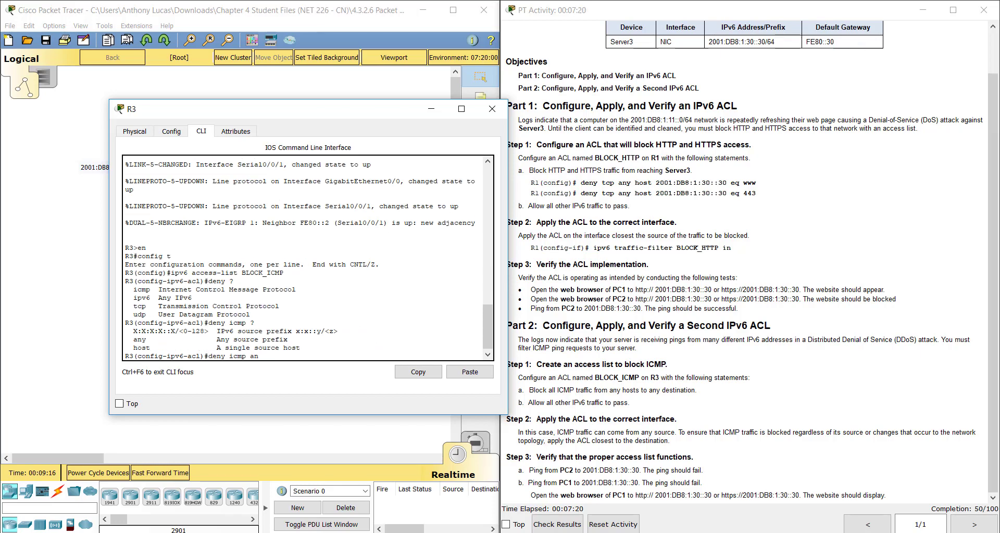
{"action": "type", "text": "any"}
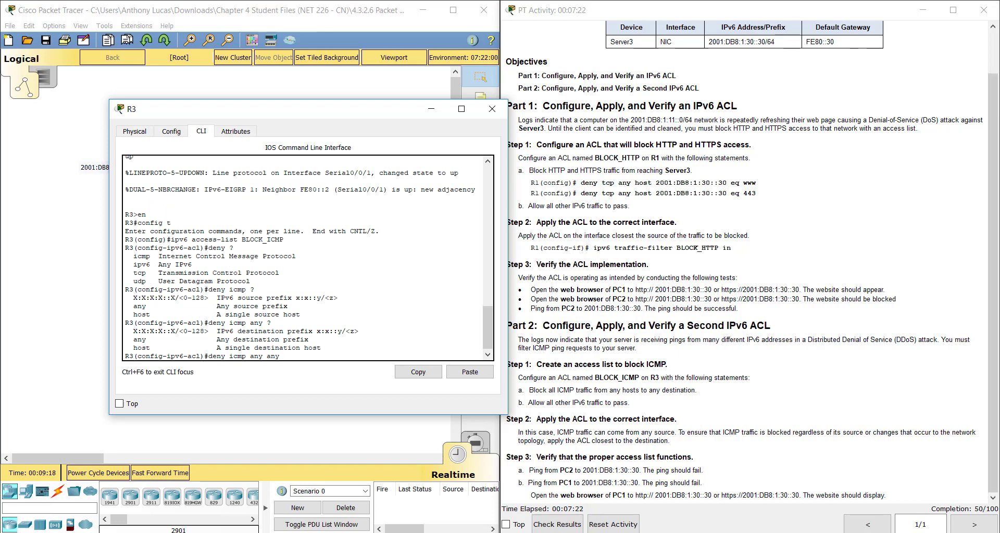
{"action": "type", "text": " ?any"}
{"action": "key", "text": "Return"}
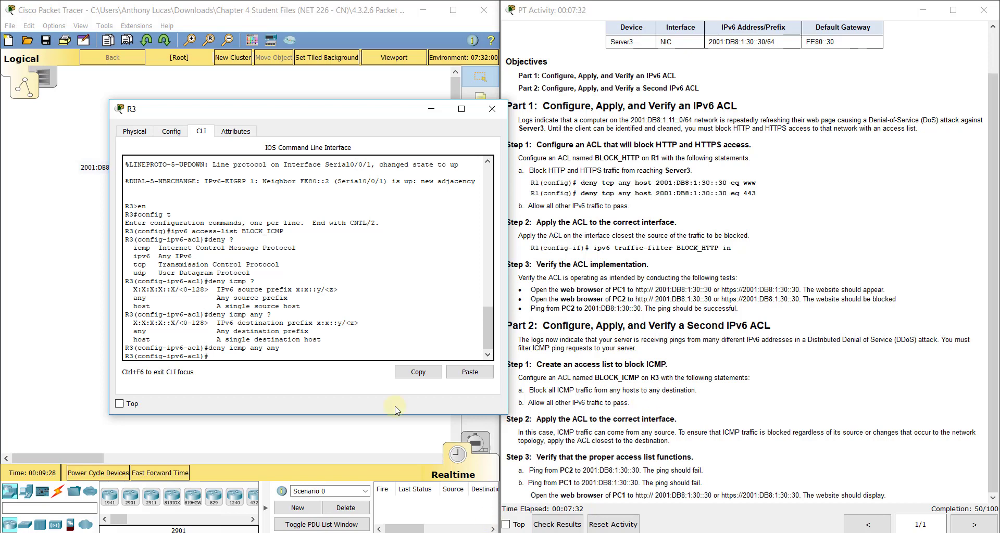
{"action": "type", "text": "permit ipv6 any any"}
{"action": "key", "text": "Return"}
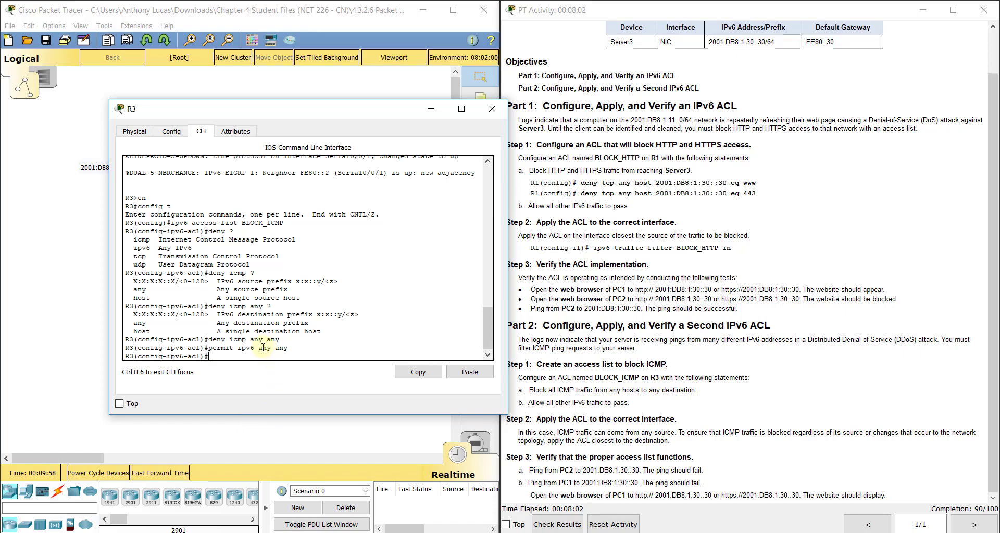
Check the ACL placement instructions and R3's link ports in the topology, and enter configuration mode for interface g0/1 on R3
{"action": "left_click", "coordinate": [739, 432]}
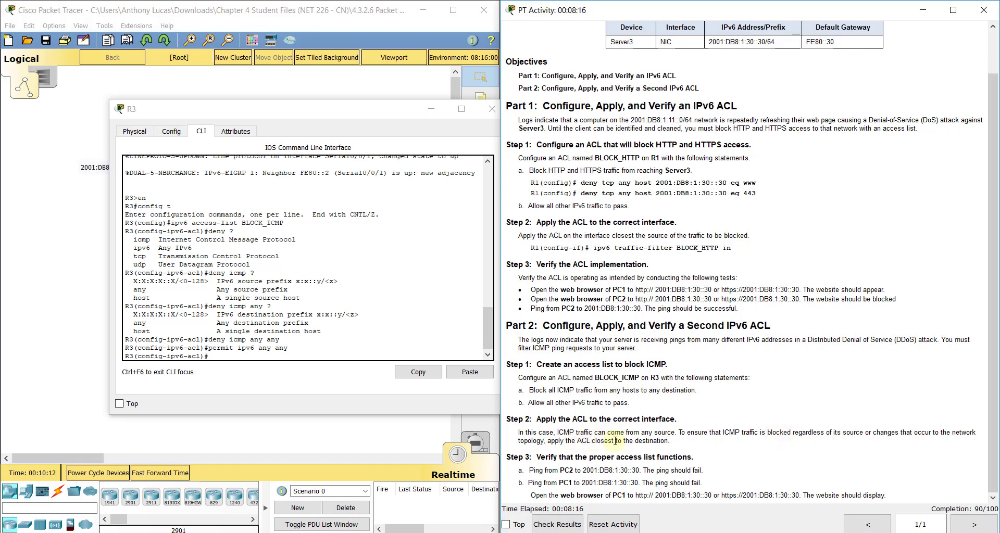
{"action": "left_click_drag", "start_coordinate": [301, 114], "coordinate": [704, 103]}
{"action": "left_click", "coordinate": [326, 150]}
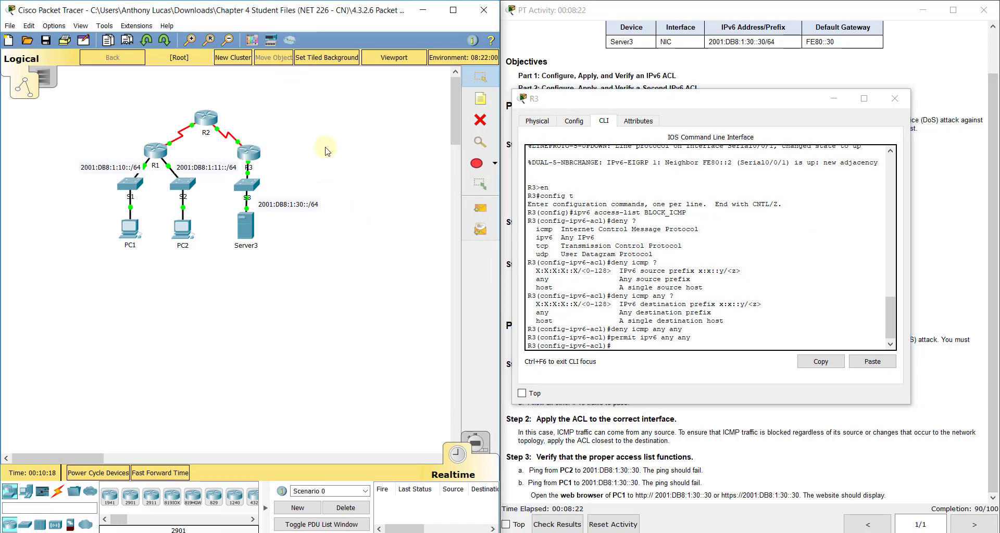
{"action": "left_click_drag", "start_coordinate": [746, 104], "coordinate": [328, 75]}
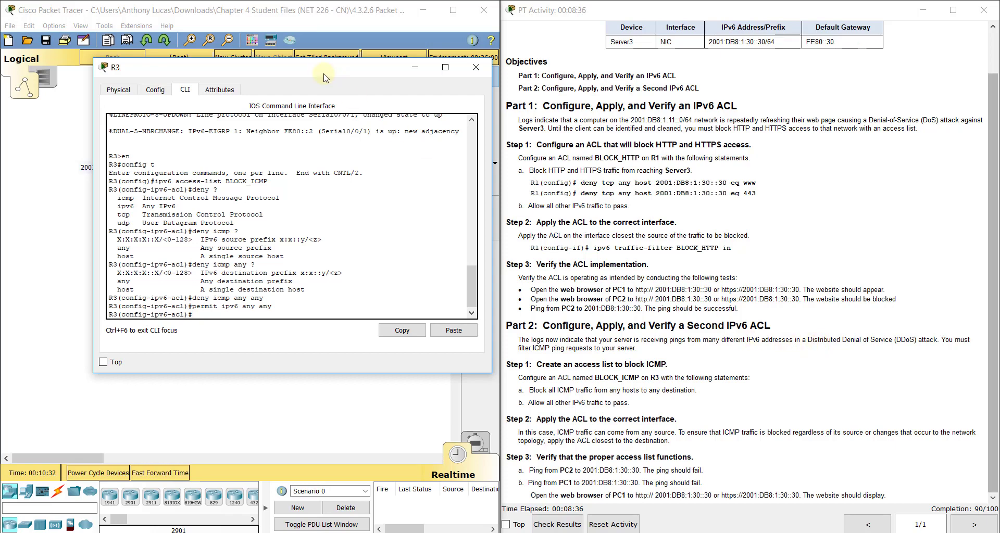
{"action": "left_click_drag", "start_coordinate": [323, 77], "coordinate": [738, 85]}
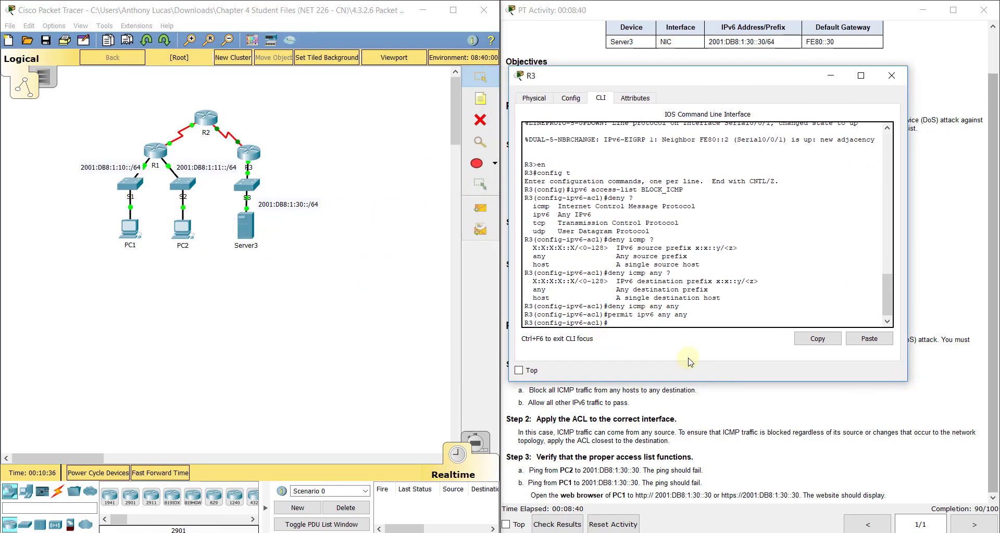
{"action": "type", "text": "int"}
{"action": "left_click", "coordinate": [349, 138]}
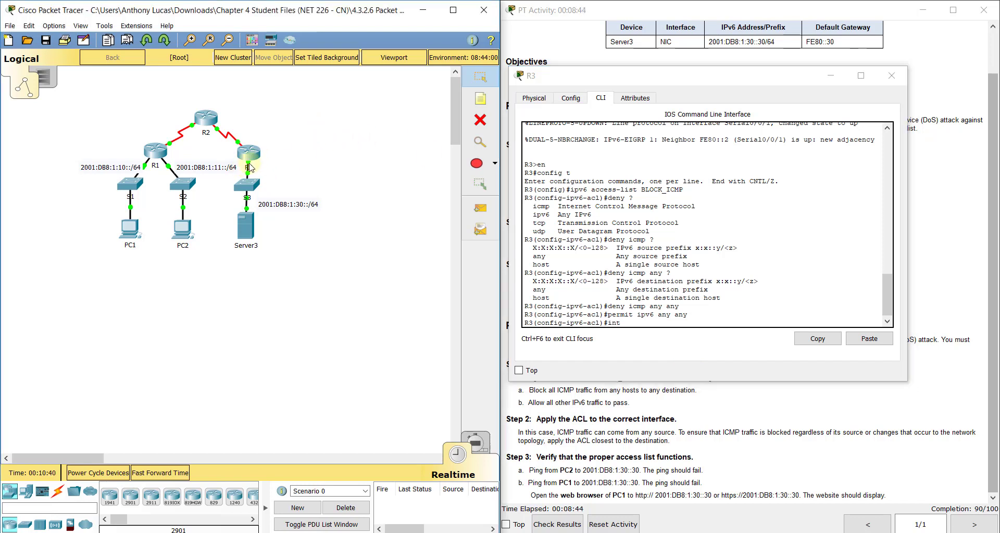
{"action": "mouse_move", "coordinate": [250, 168]}
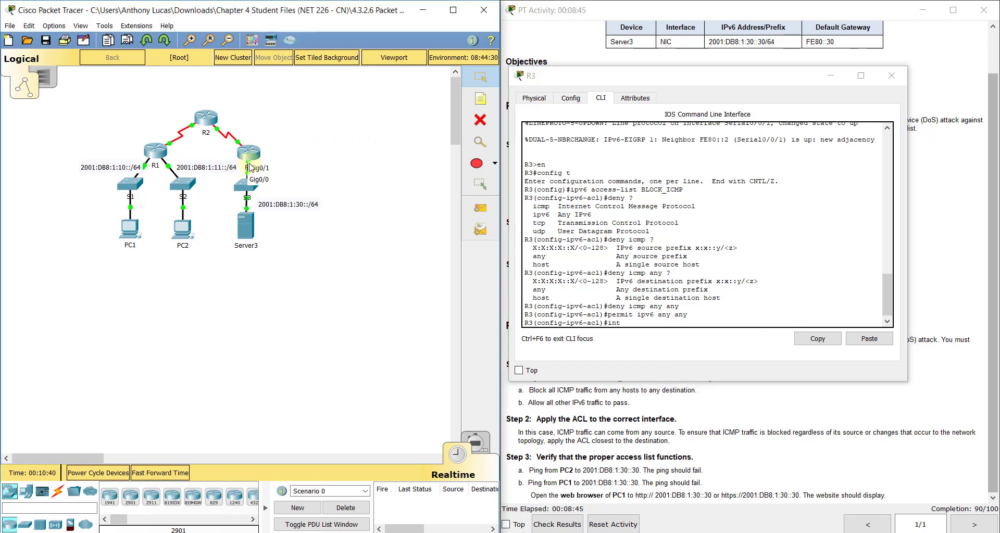
{"action": "left_click", "coordinate": [635, 322]}
{"action": "type", "text": "g0/1"}
{"action": "key", "text": "Return"}
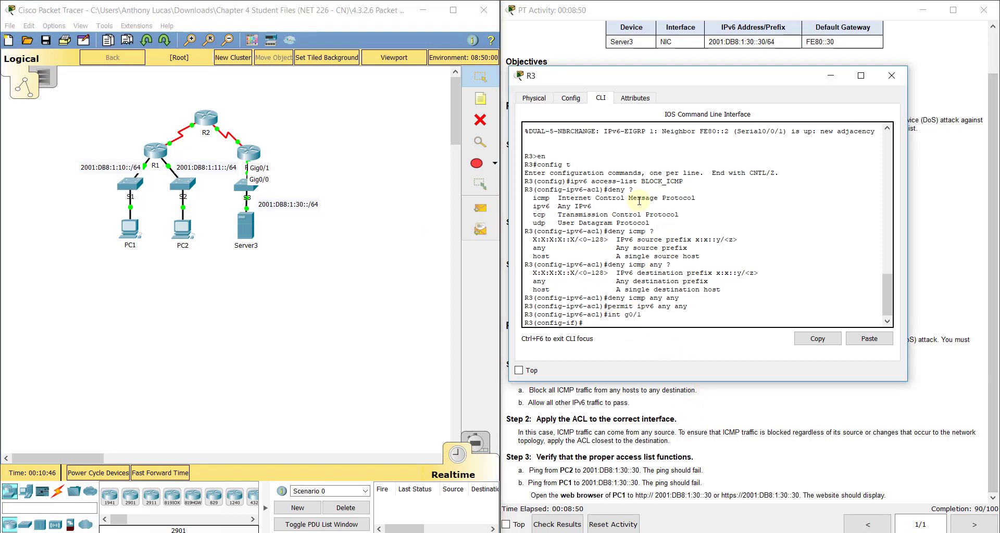
List the direction options for the BLOCK_ICMP IPv6 traffic filter and apply it outbound on R3's g0/1 interface
{"action": "left_click_drag", "start_coordinate": [652, 77], "coordinate": [240, 62]}
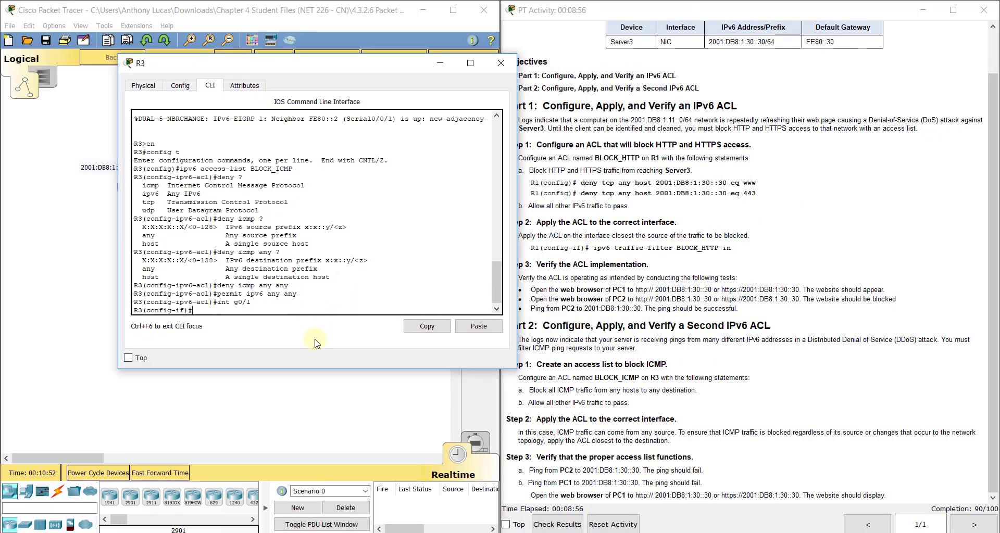
{"action": "type", "text": "ipv6 traffic-filter "}
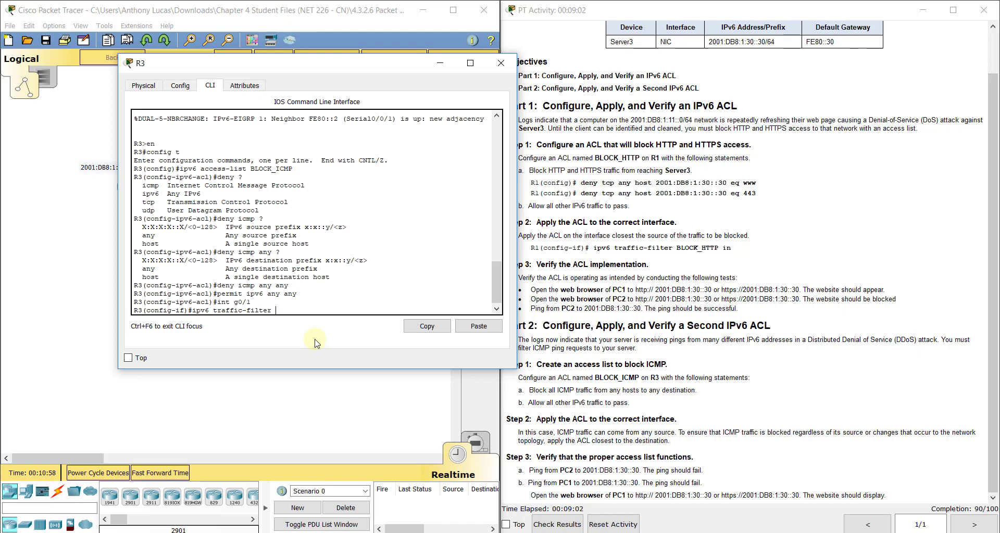
{"action": "type", "text": "BLOCK_ICMP ?   in   inb"}
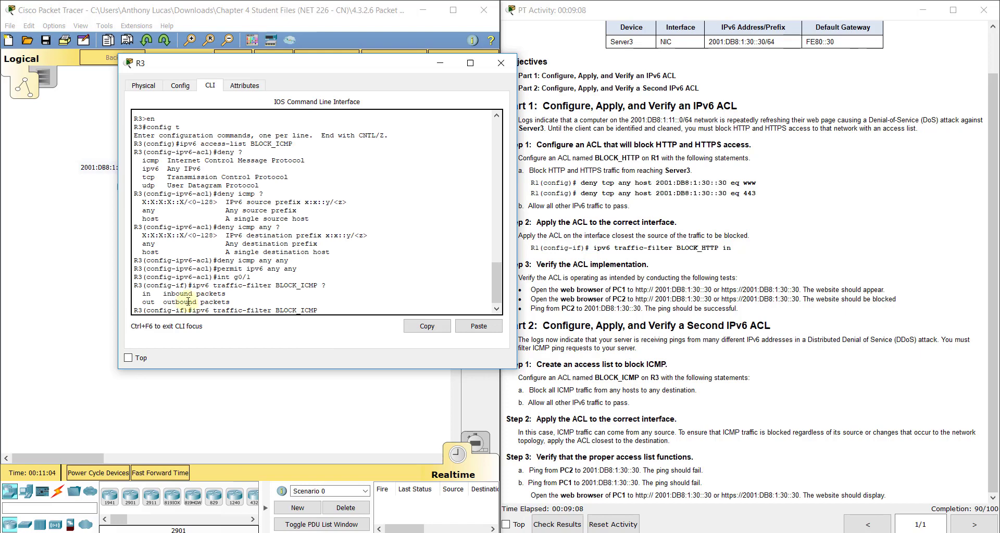
{"action": "type", "text": "ound packet"}
{"action": "key", "text": "Return"}
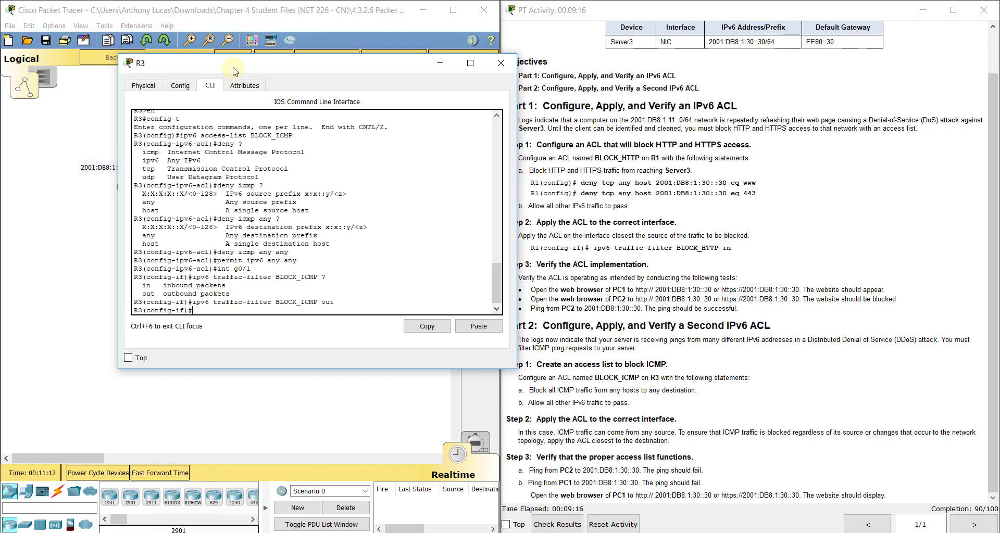
Apply the BLOCK_ICMP IPv6 traffic filter inbound on R3's g0/1 interface as well
{"action": "left_click_drag", "start_coordinate": [230, 69], "coordinate": [665, 65]}
{"action": "key", "text": "Up"}
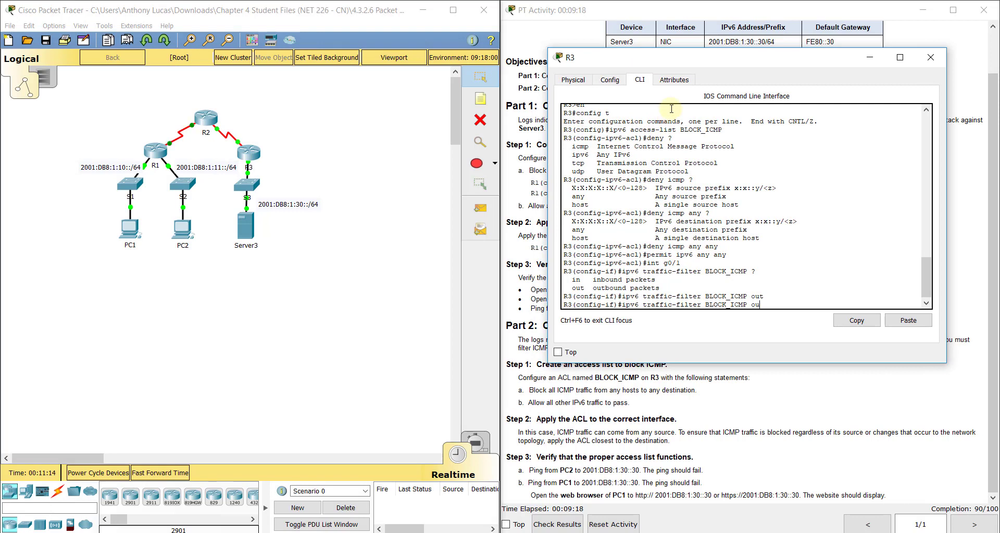
{"action": "key", "text": "BackSpace"}
{"action": "key", "text": "BackSpace"}
{"action": "key", "text": "BackSpace"}
{"action": "type", "text": "in"}
{"action": "key", "text": "Return"}
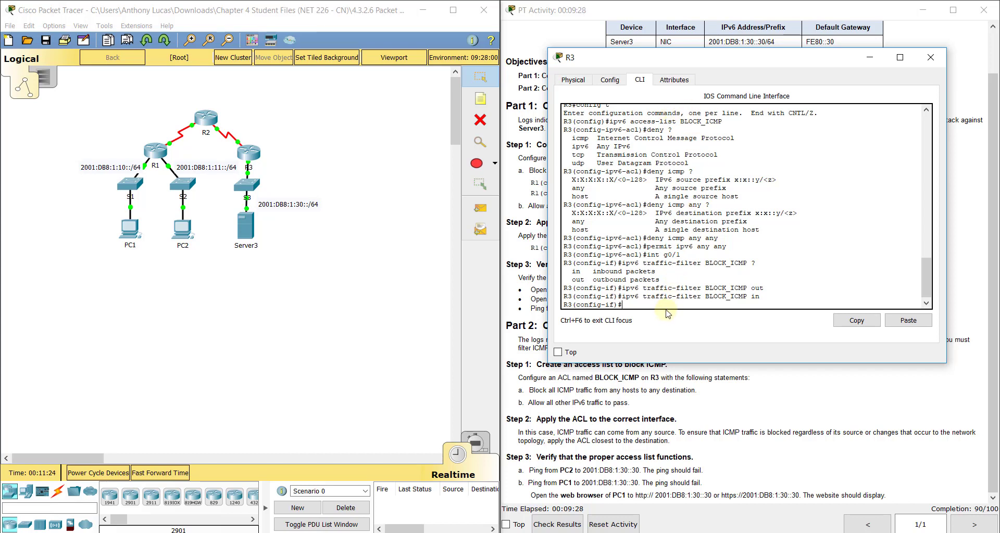
Check the placement instructions and R3's ports, and apply BLOCK_ICMP as an outbound IPv6 traffic filter on R3's s0/0/1 interface
{"action": "left_click", "coordinate": [600, 398]}
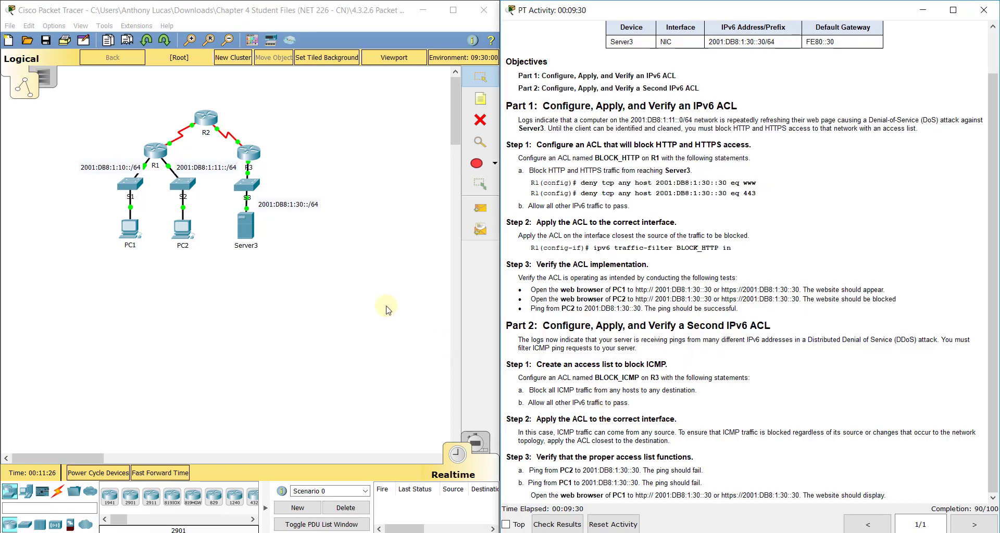
{"action": "left_click", "coordinate": [355, 249]}
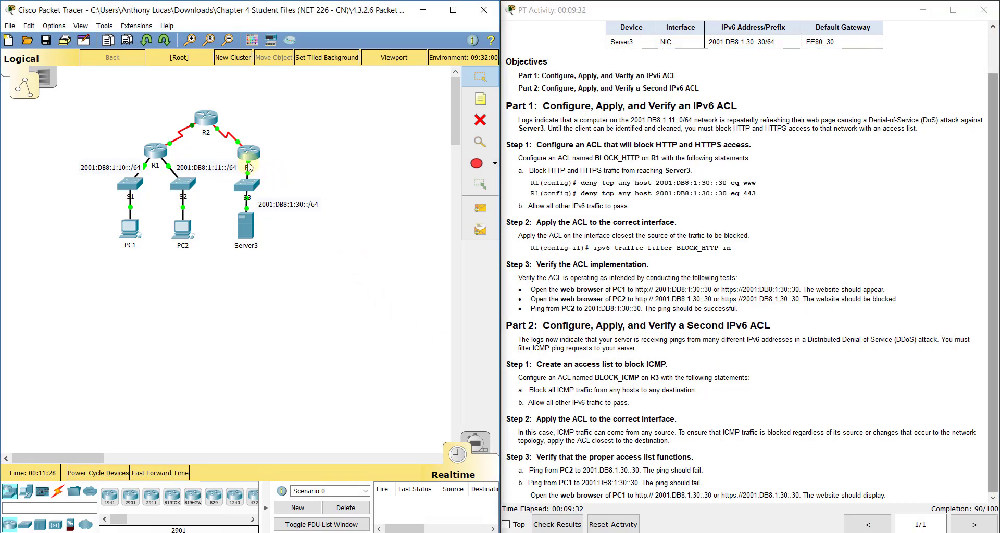
{"action": "mouse_move", "coordinate": [250, 168]}
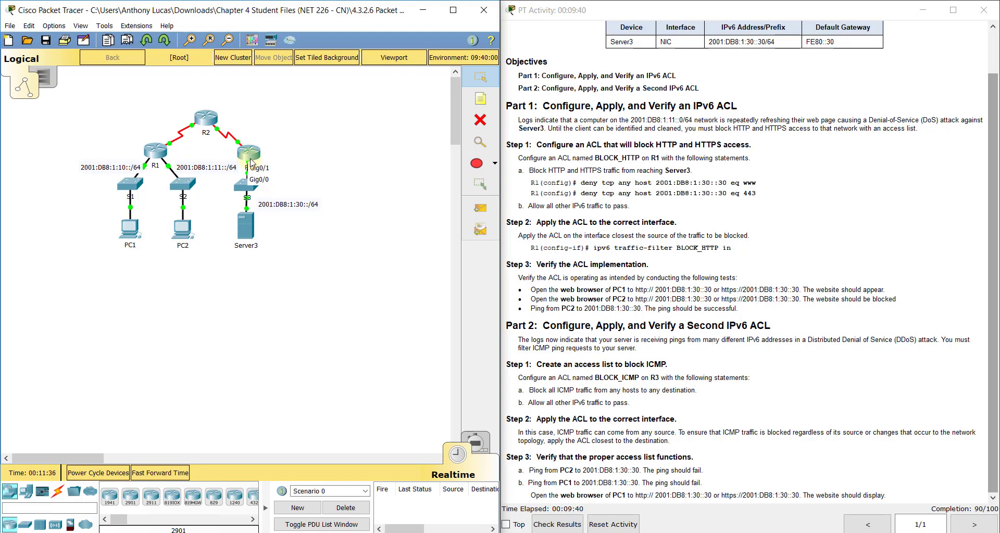
{"action": "left_click", "coordinate": [640, 428]}
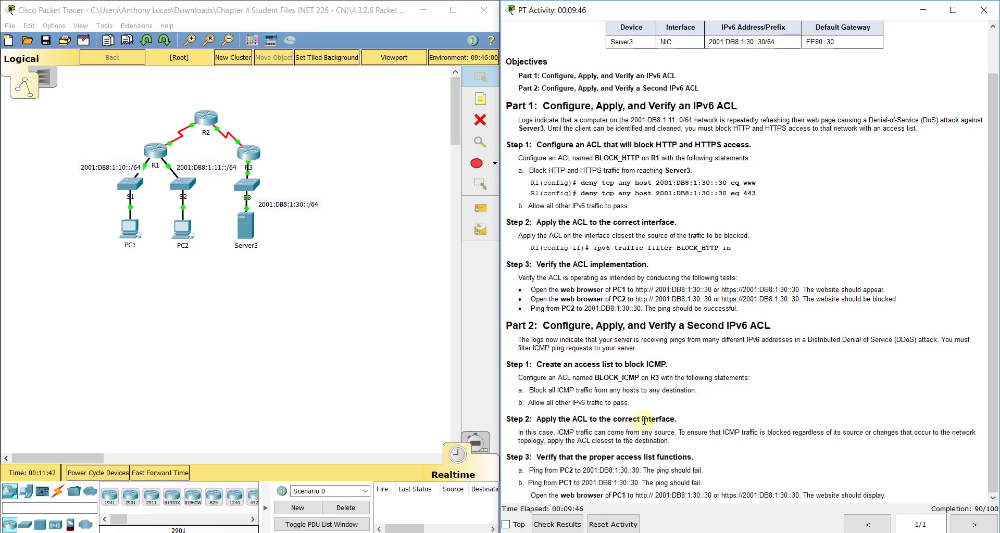
{"action": "left_click", "coordinate": [239, 147]}
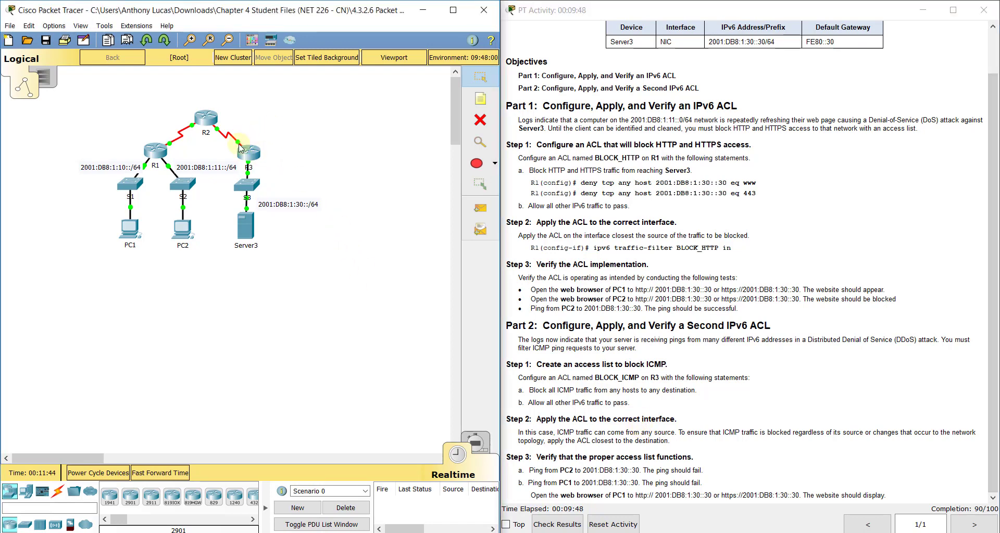
{"action": "left_click", "coordinate": [247, 152]}
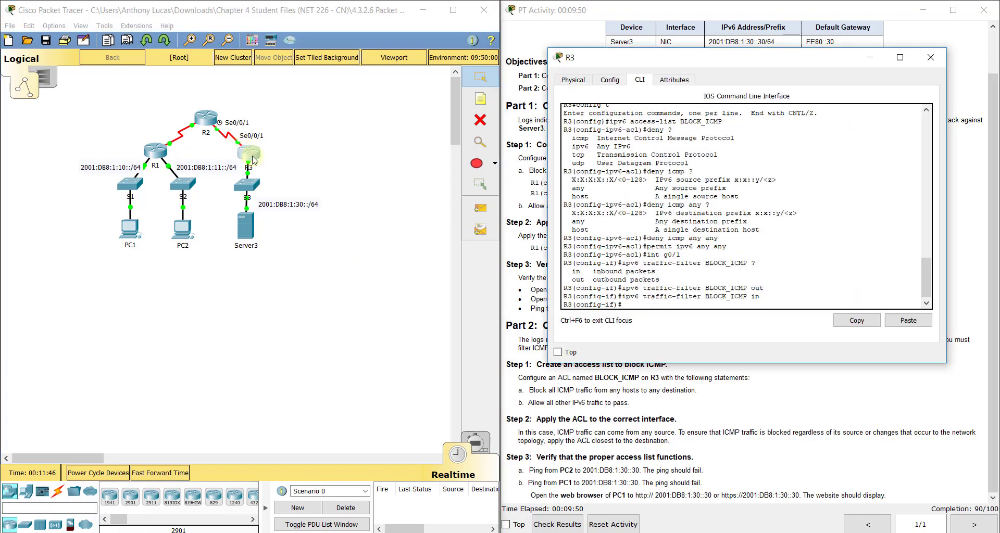
{"action": "type", "text": "int s0/1/1"}
{"action": "key", "text": "Return"}
{"action": "type", "text": "ipv"}
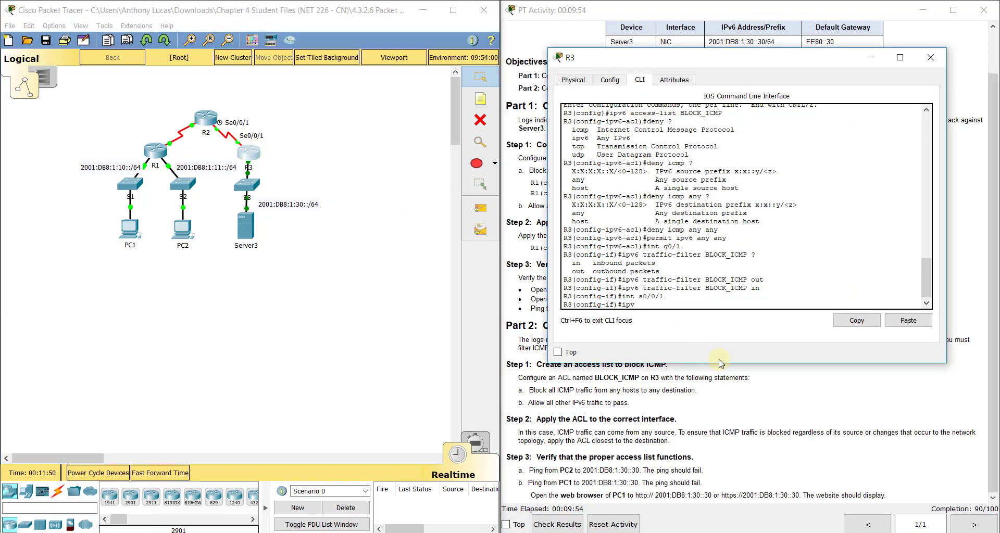
{"action": "type", "text": "6 traffic-filter BLOCK_ICMP"}
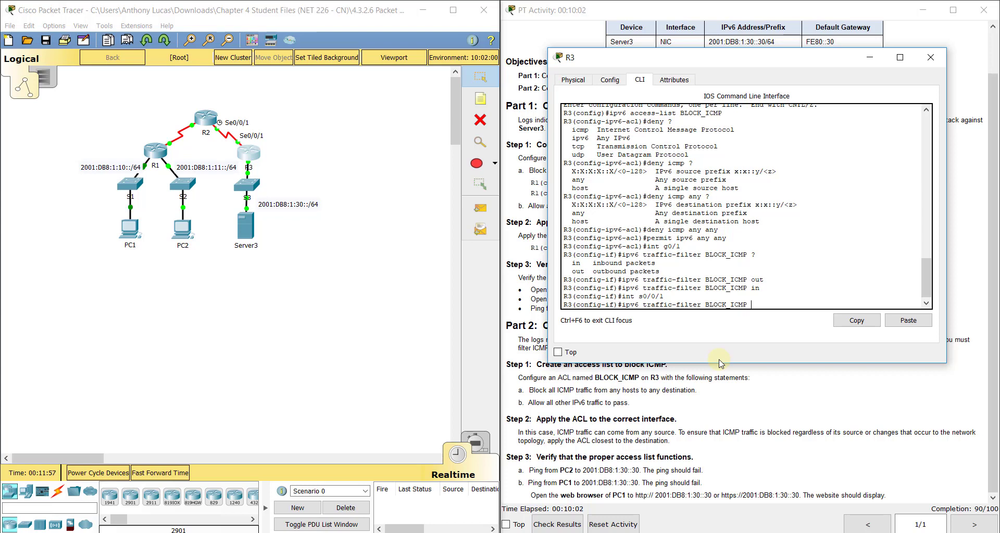
{"action": "type", "text": " out"}
{"action": "key", "text": "Return"}
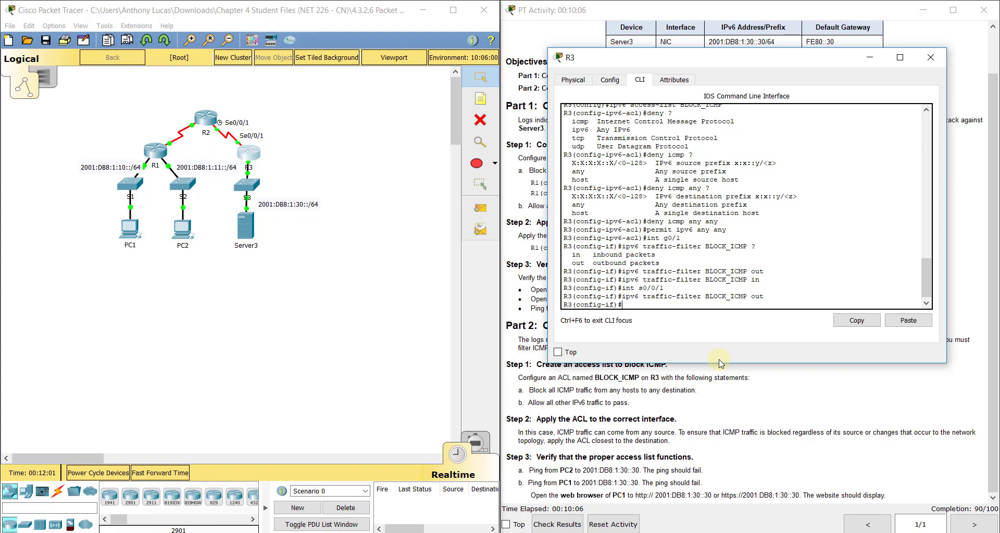
Apply the BLOCK_ICMP IPv6 traffic filter inbound on R3's s0/0/1 interface as well
{"action": "key", "text": "Up"}
{"action": "key", "text": "BackSpace"}
{"action": "key", "text": "BackSpace"}
{"action": "key", "text": "BackSpace"}
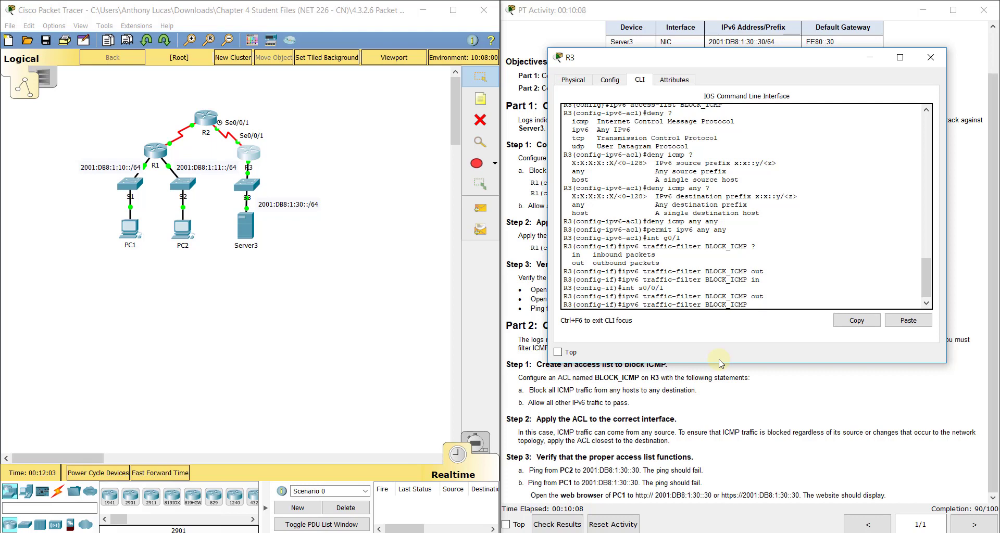
{"action": "type", "text": "in"}
{"action": "key", "text": "Return"}
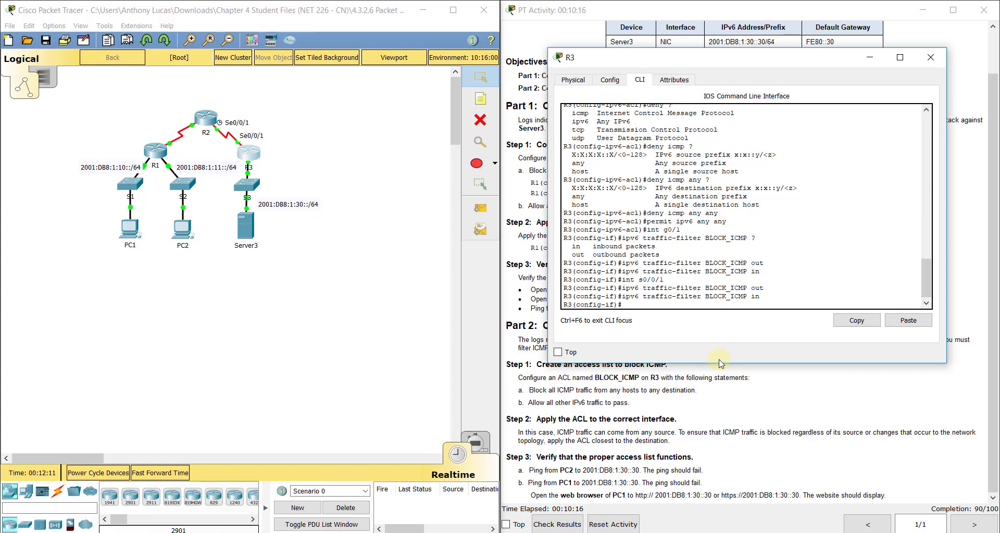
Review the assessment items in the activity results, close the results and place the instructions window beside the topology
{"action": "left_click", "coordinate": [558, 524]}
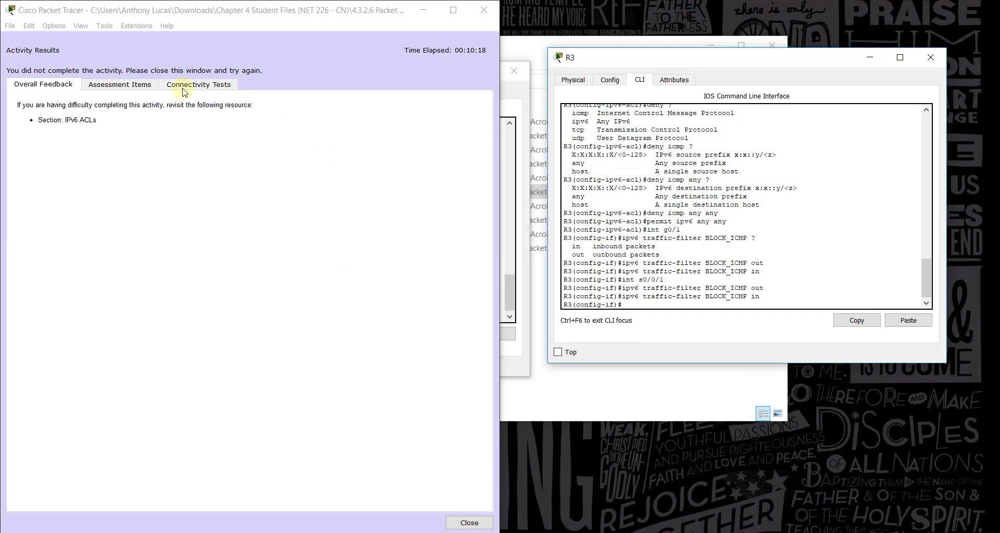
{"action": "left_click", "coordinate": [130, 86]}
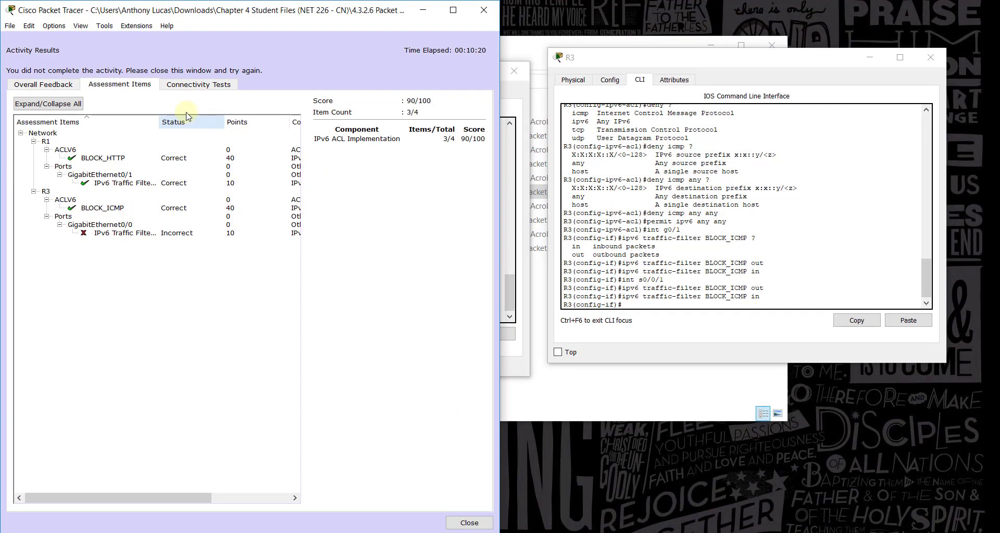
{"action": "left_click_drag", "start_coordinate": [159, 123], "coordinate": [190, 123]}
{"action": "left_click", "coordinate": [469, 523]}
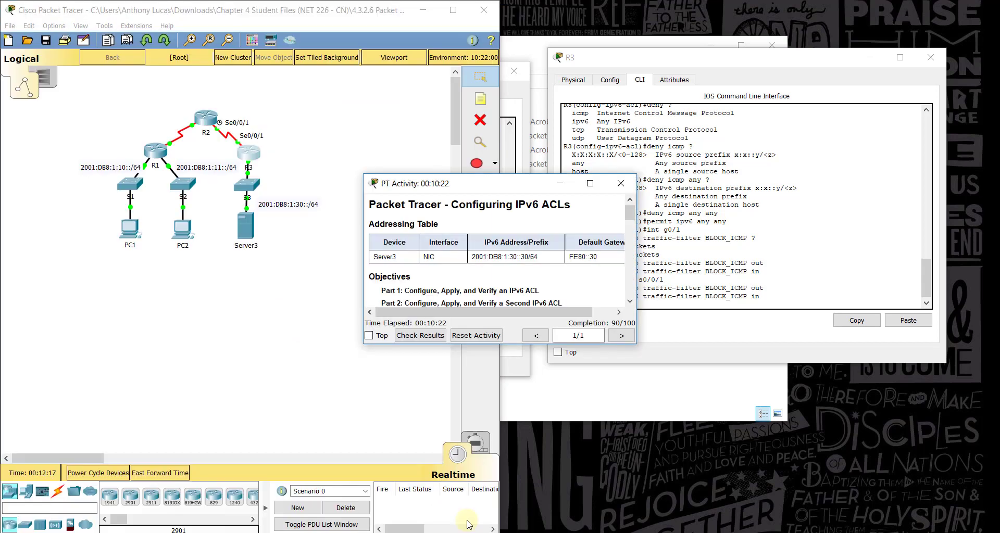
{"action": "left_click_drag", "start_coordinate": [479, 183], "coordinate": [999, 214]}
Check R3's ports in the topology and apply BLOCK_ICMP as an outbound IPv6 traffic filter on R3's g0/0 interface
{"action": "left_click", "coordinate": [248, 155]}
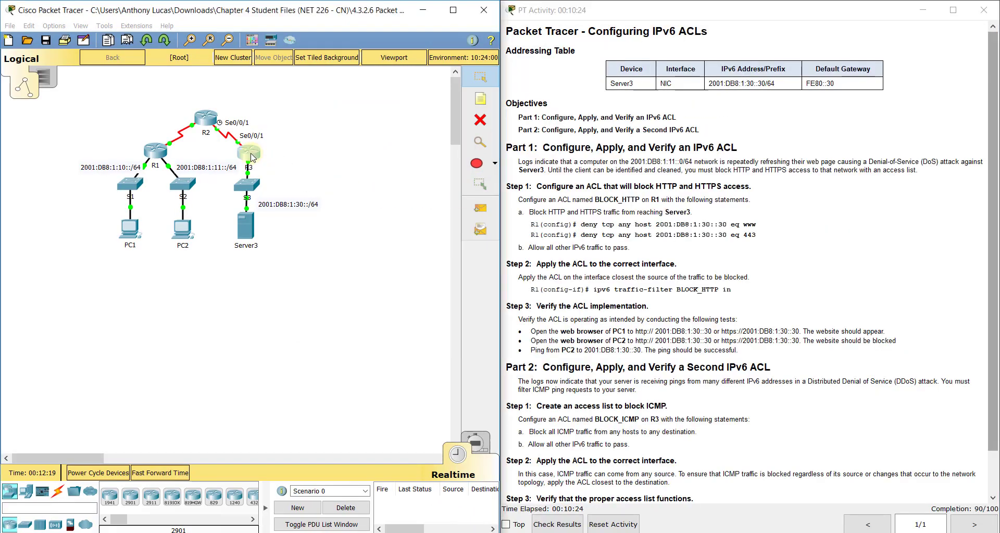
{"action": "scroll", "coordinate": [693, 203], "scroll_direction": "up", "scroll_amount": 5}
{"action": "scroll", "coordinate": [689, 202], "scroll_direction": "down", "scroll_amount": 5}
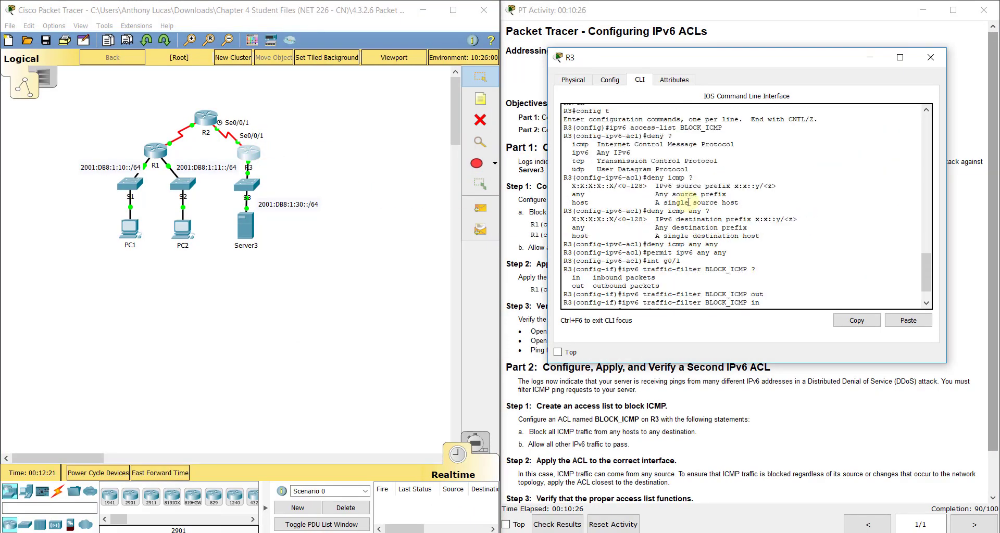
{"action": "left_click", "coordinate": [292, 162]}
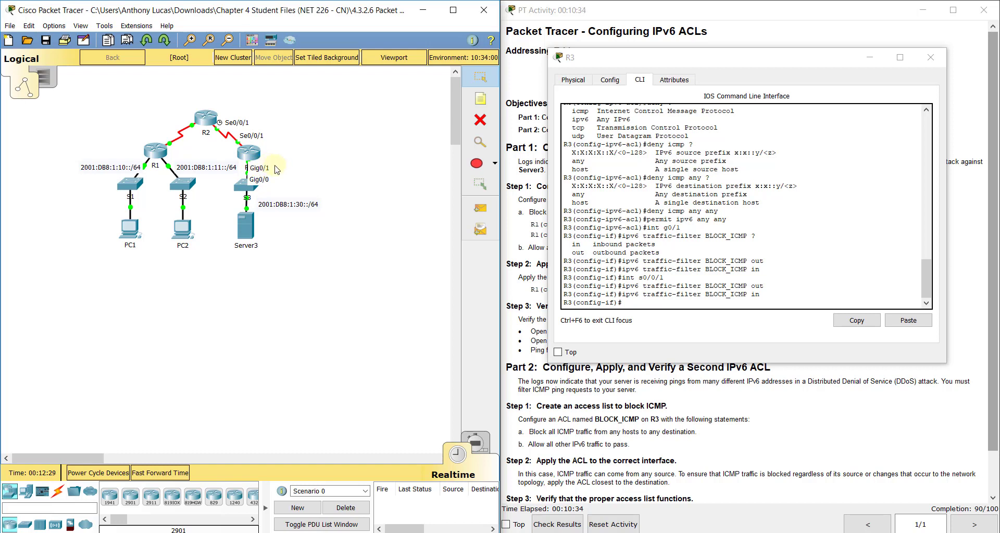
{"action": "left_click", "coordinate": [704, 319]}
{"action": "type", "text": "int g0"}
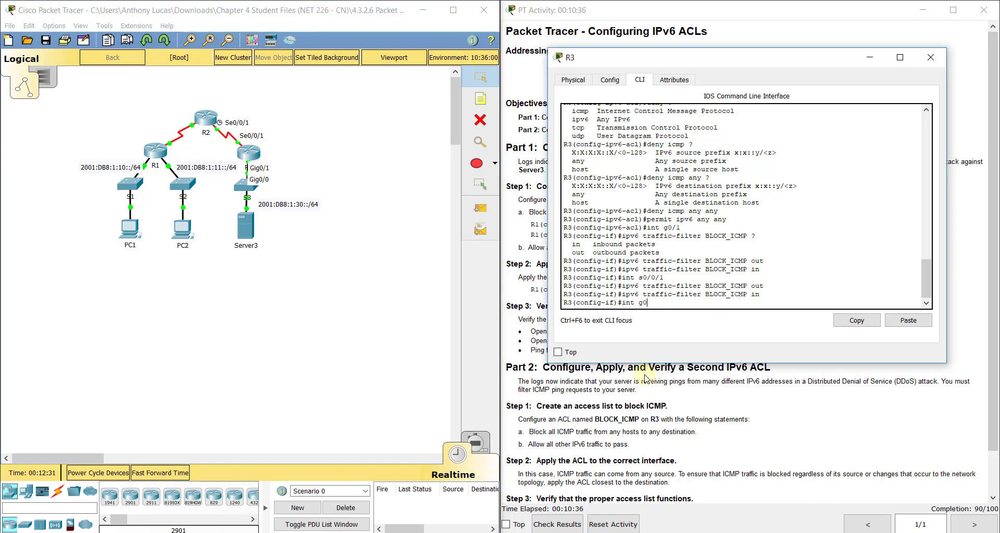
{"action": "type", "text": "/0"}
{"action": "key", "text": "Return"}
{"action": "type", "text": "ipv6"}
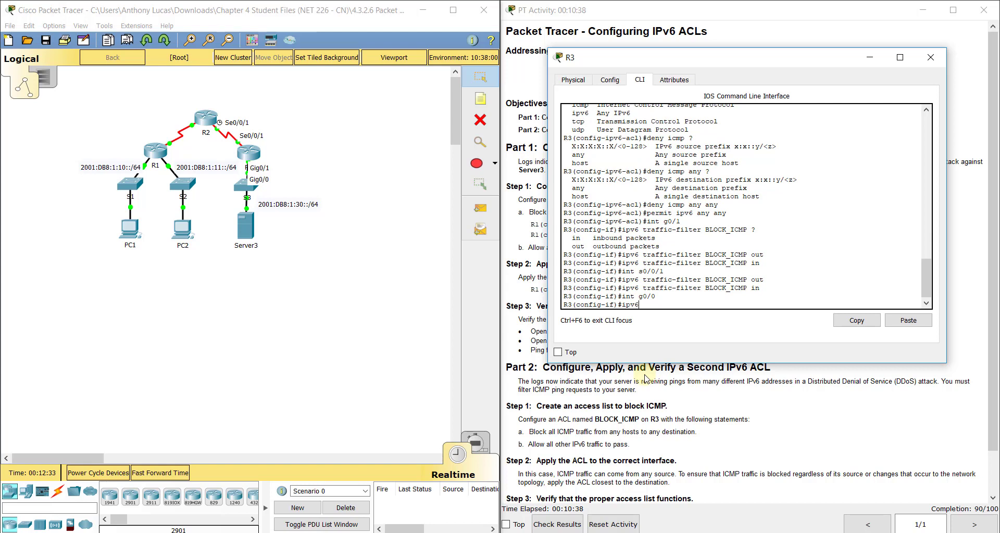
{"action": "type", "text": " traffic-filter BLOCK"}
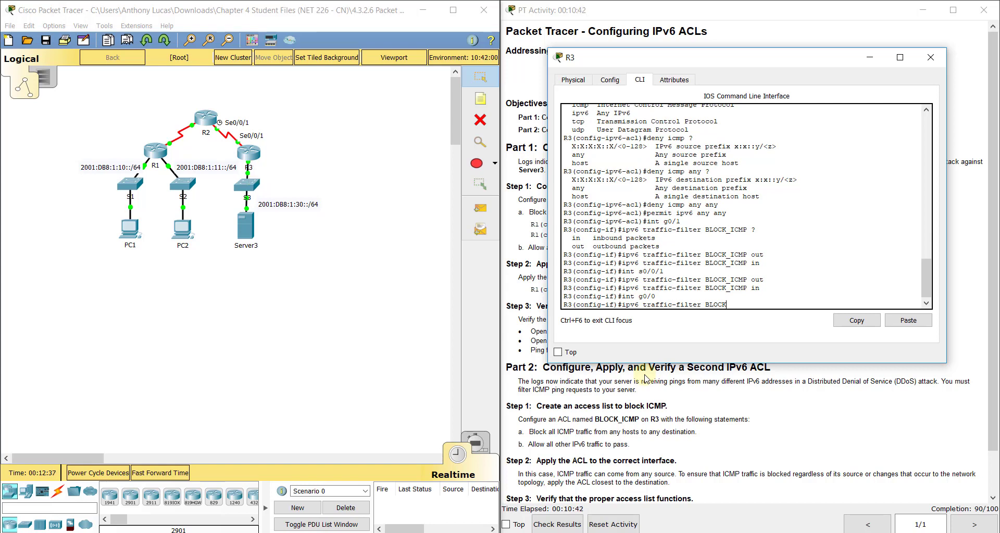
{"action": "type", "text": "_ICMP out"}
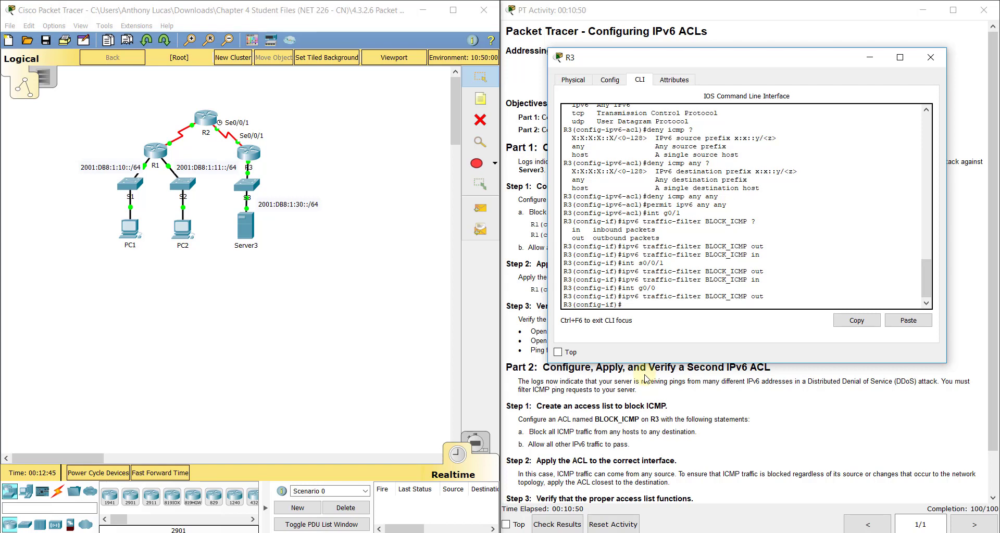
Recheck R3's port labels and display R3's IPv4 routing table from interface configuration mode
{"action": "left_click", "coordinate": [251, 167]}
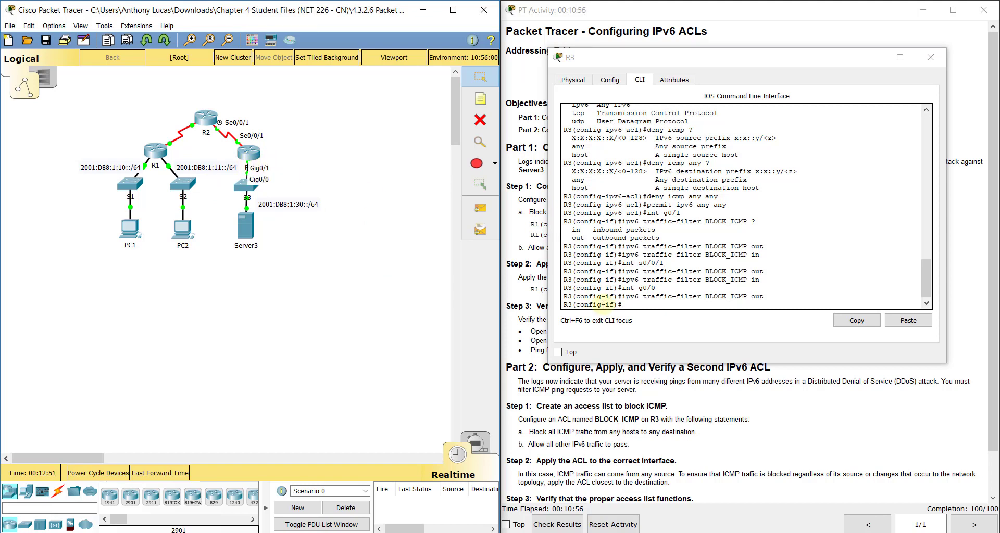
{"action": "left_click", "coordinate": [649, 308]}
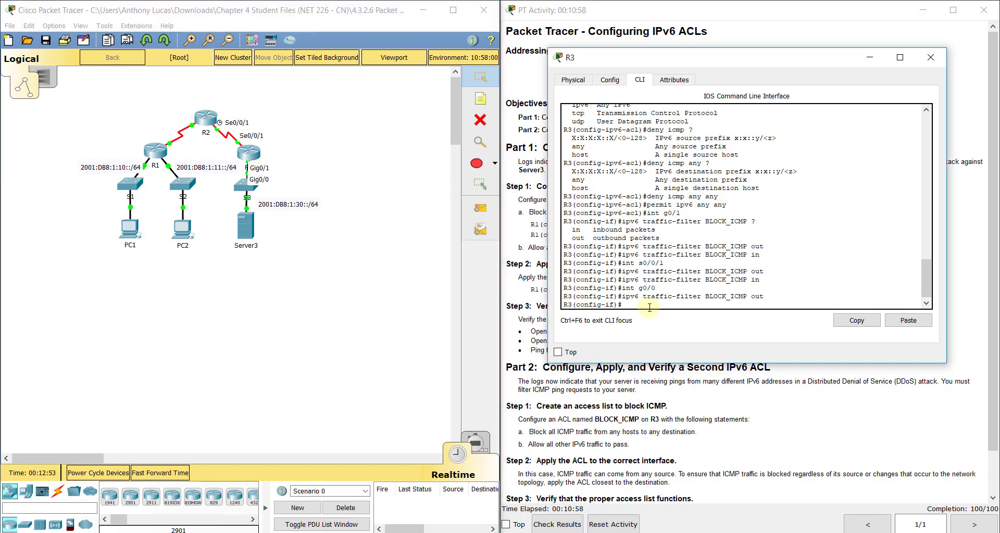
{"action": "type", "text": "do show ip route"}
{"action": "key", "text": "Return"}
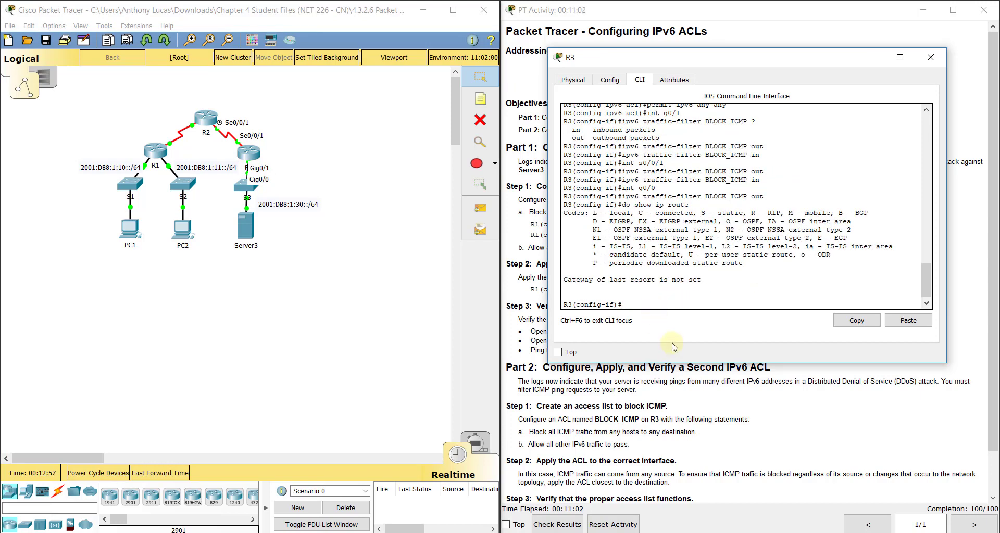
Display R3's complete IPv6 routing table and compare the interface of the 2001:DB8:1:30::/64 network with R3's ports in the topology
{"action": "key", "text": "Up"}
{"action": "key", "text": "Left"}
{"action": "type", "text": "v6"}
{"action": "key", "text": "Return"}
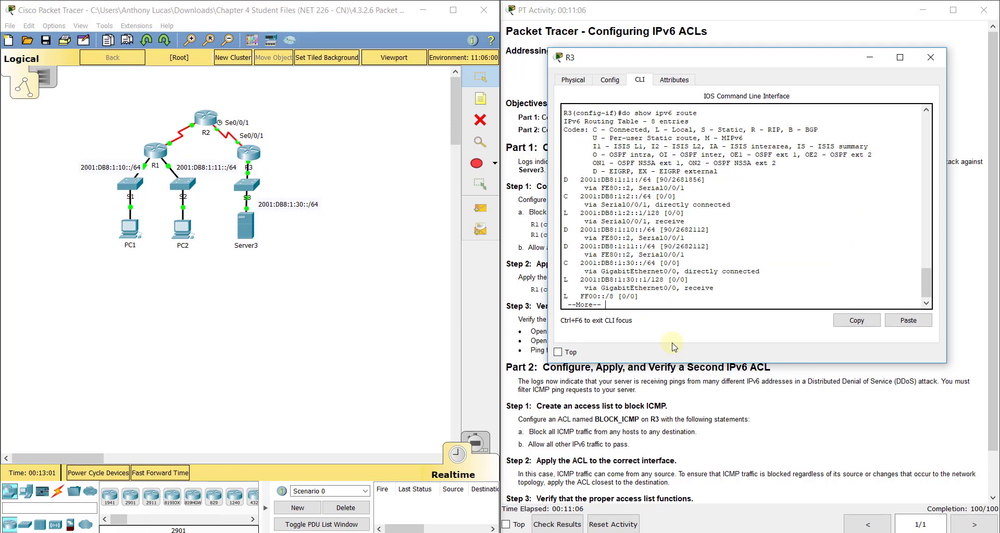
{"action": "key", "text": "space"}
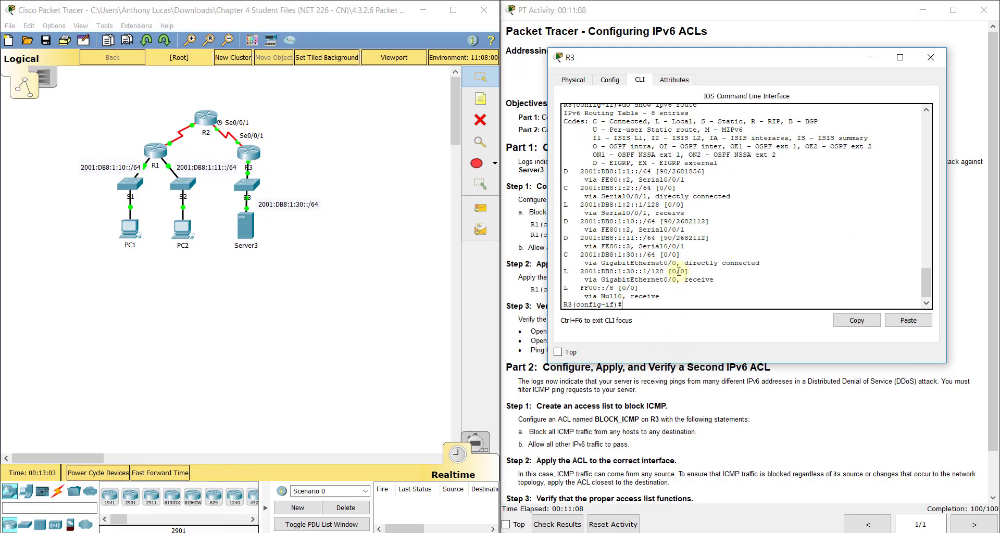
{"action": "left_click_drag", "start_coordinate": [677, 263], "coordinate": [664, 263]}
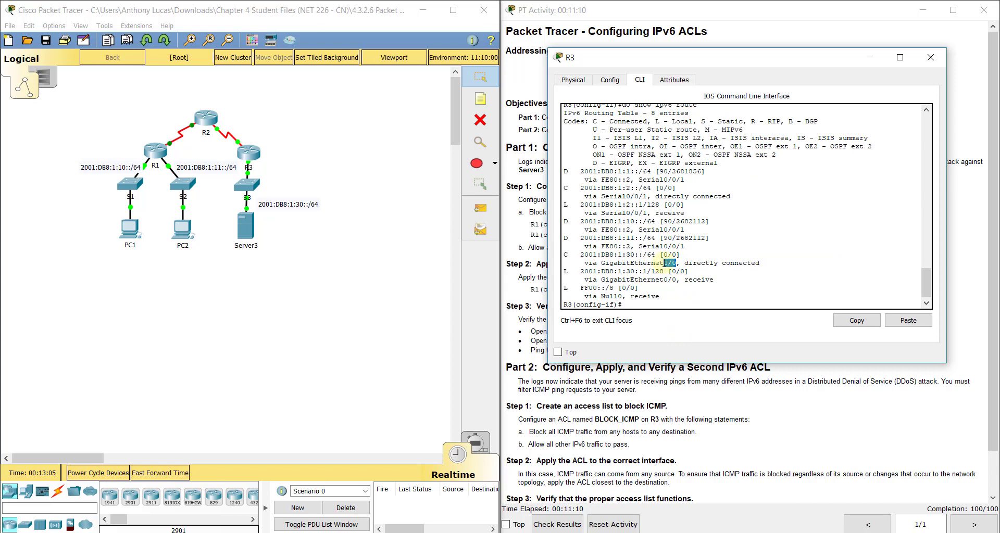
{"action": "left_click", "coordinate": [334, 157]}
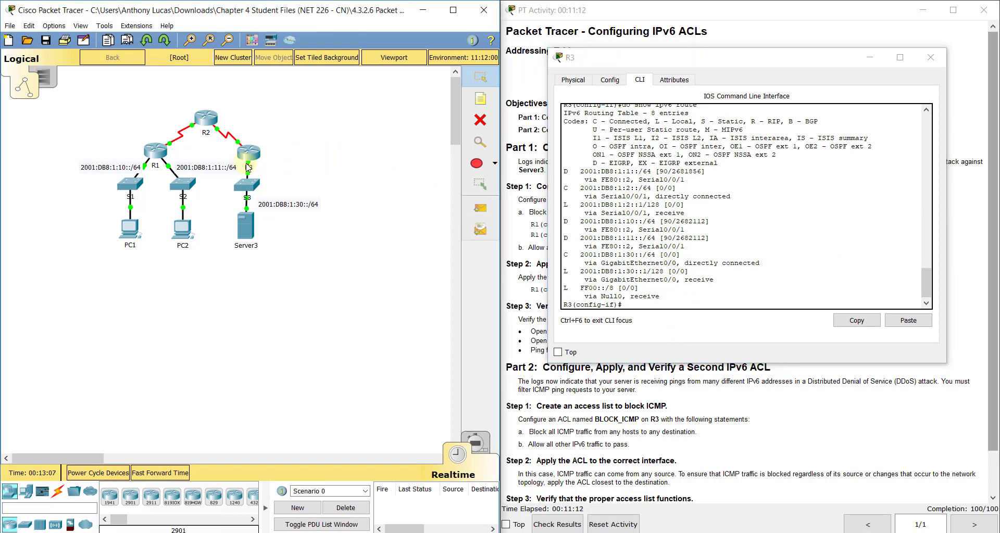
{"action": "mouse_move", "coordinate": [248, 167]}
{"action": "left_click", "coordinate": [687, 304]}
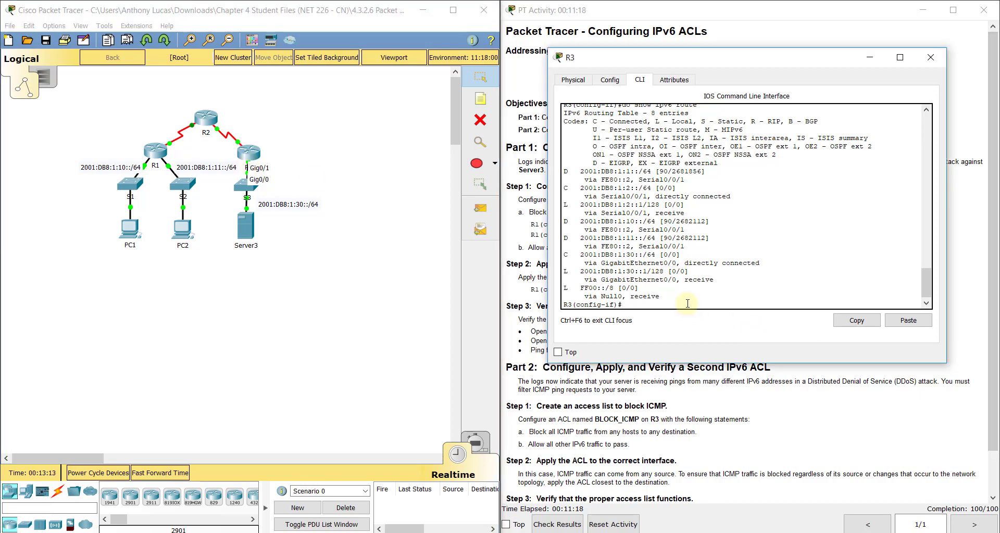
Review R3's CLI history, highlight the g0/0 interface and outbound BLOCK_ICMP traffic-filter commands, and close the R3 window
{"action": "scroll", "coordinate": [705, 281], "scroll_direction": "up", "scroll_amount": 10}
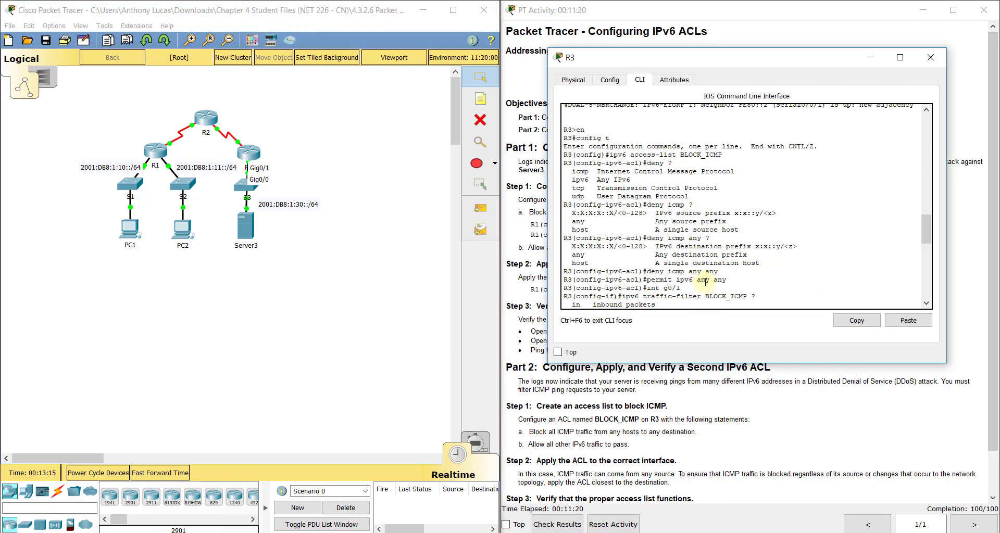
{"action": "scroll", "coordinate": [705, 281], "scroll_direction": "down", "scroll_amount": 10}
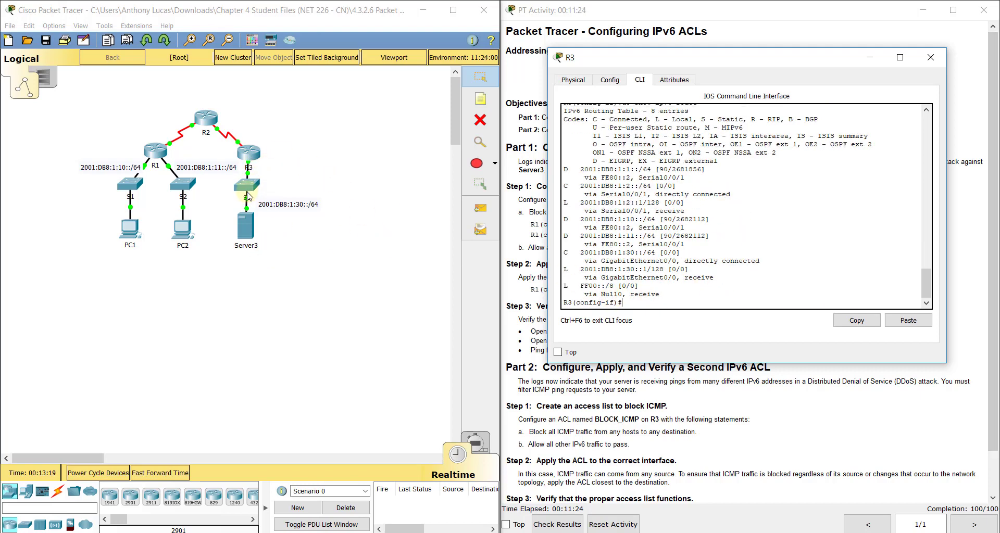
{"action": "left_click", "coordinate": [932, 59]}
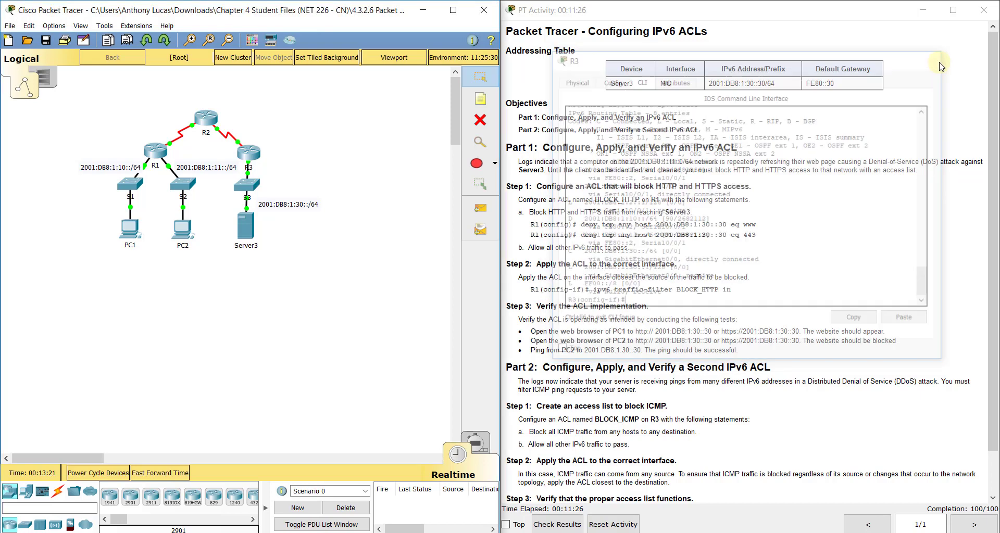
{"action": "left_click", "coordinate": [250, 155]}
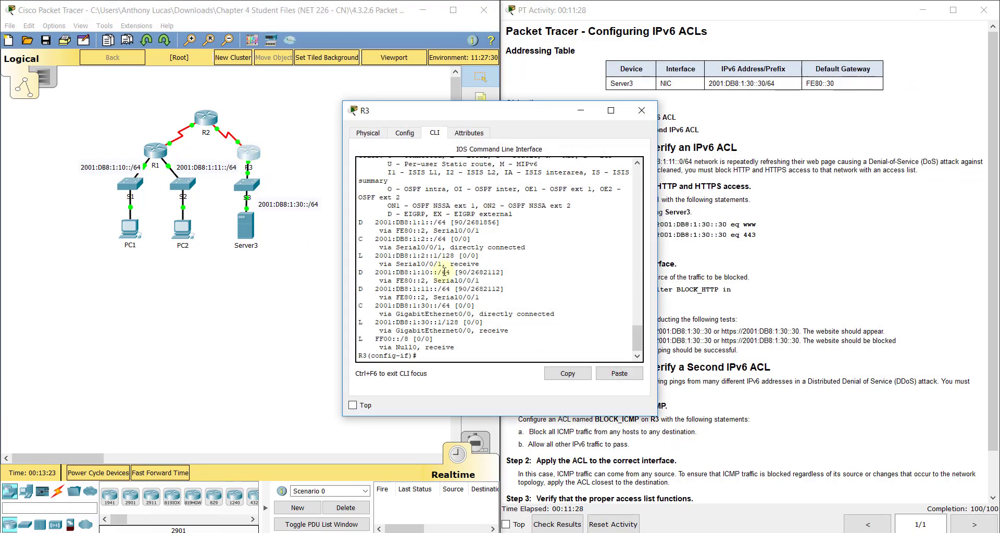
{"action": "scroll", "coordinate": [444, 272], "scroll_direction": "up", "scroll_amount": 10}
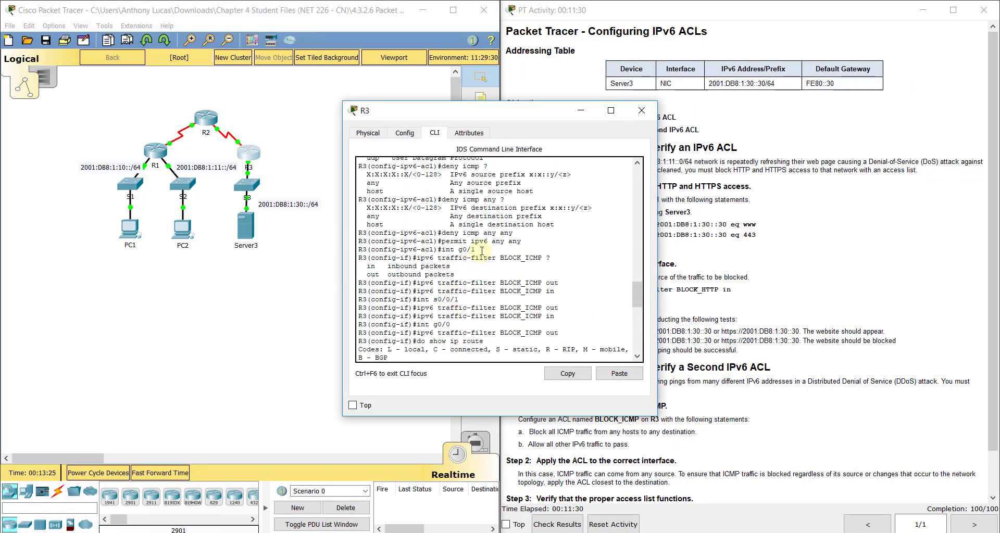
{"action": "scroll", "coordinate": [473, 294], "scroll_direction": "down", "scroll_amount": 1}
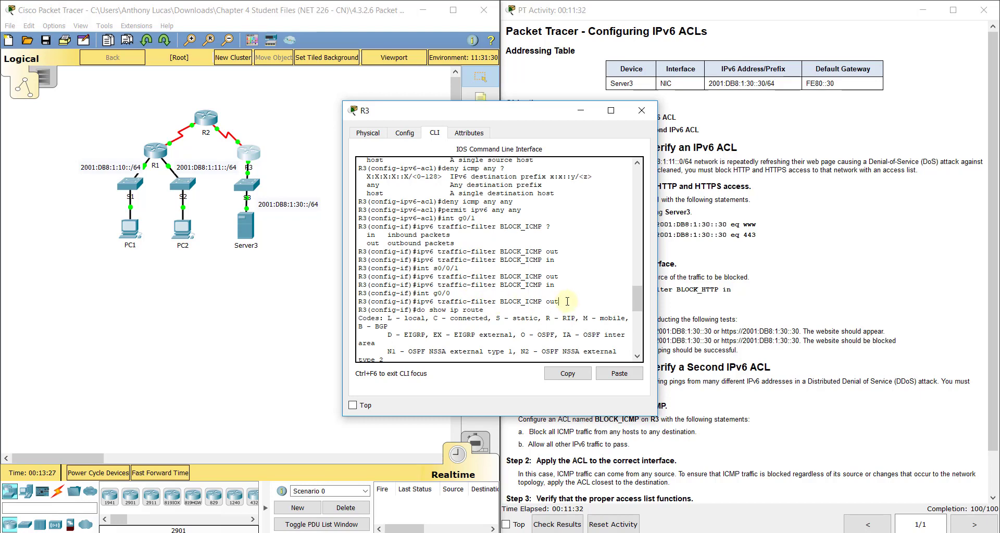
{"action": "left_click_drag", "start_coordinate": [567, 301], "coordinate": [354, 293]}
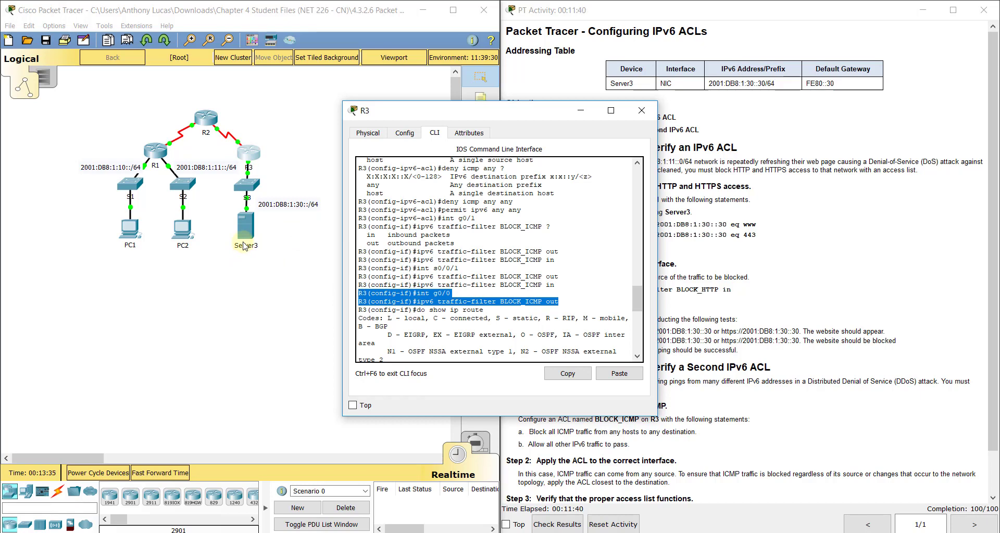
{"action": "left_click", "coordinate": [641, 110]}
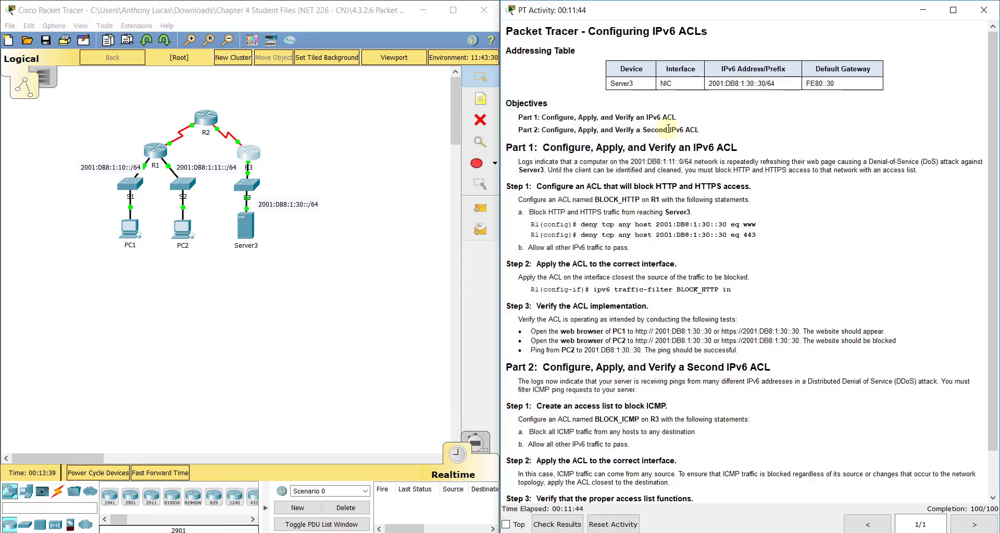
{"action": "left_click", "coordinate": [362, 158]}
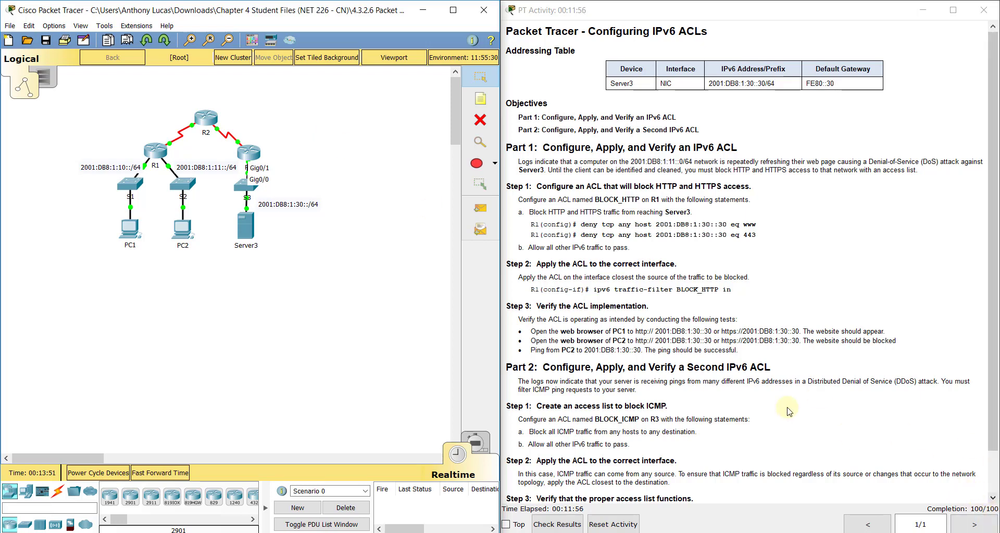
{"action": "left_click", "coordinate": [622, 299]}
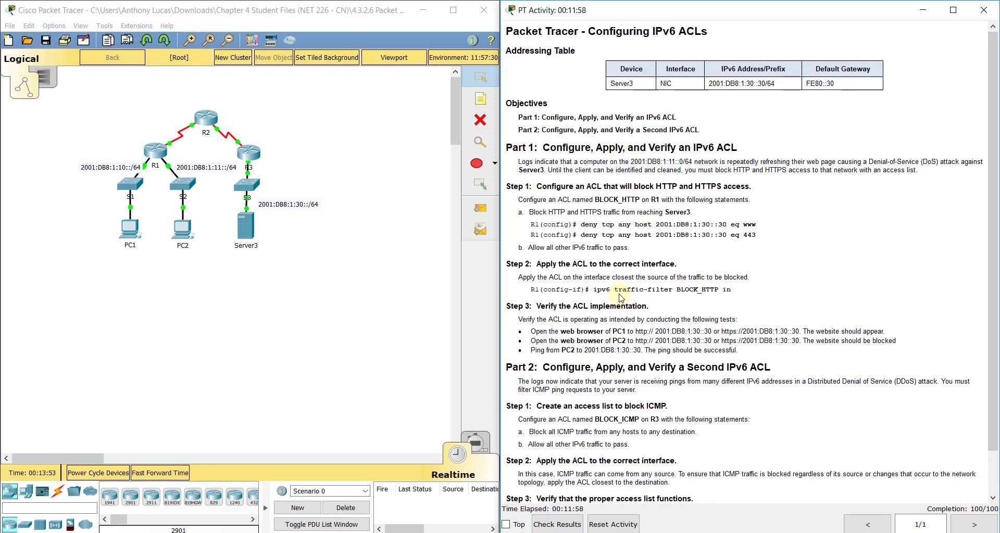